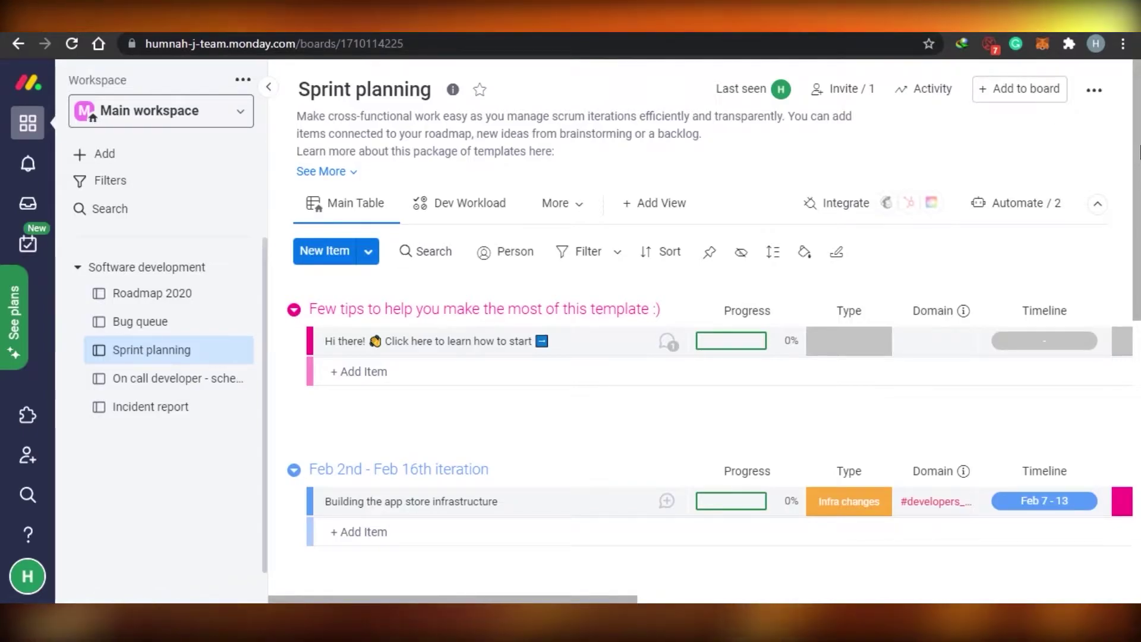
Scroll through the Sprint planning board, then open the apps marketplace from the sidebar
scroll(1139, 152, "down", 8)
scroll(1140, 159, "up", 8)
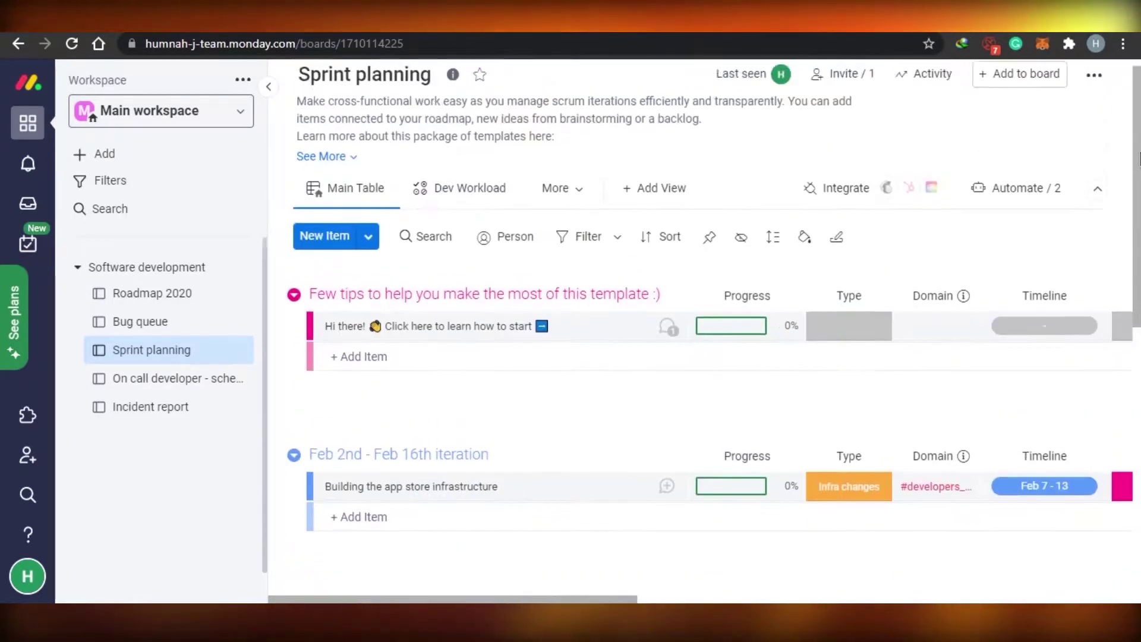
scroll(1139, 159, "up", 1)
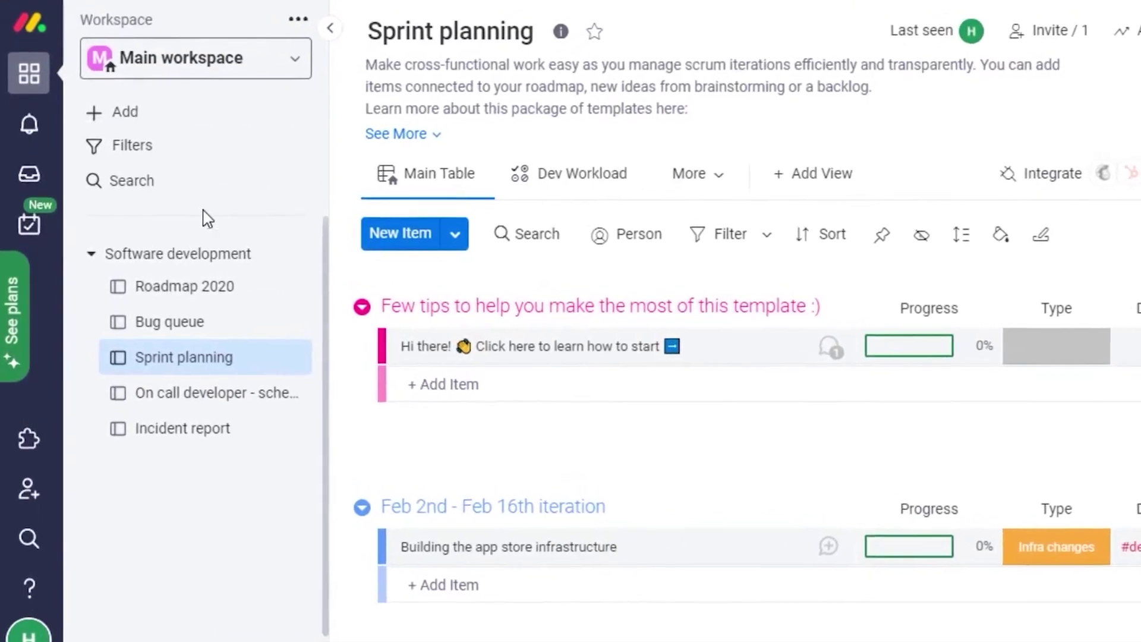
scroll(208, 333, "down", 1)
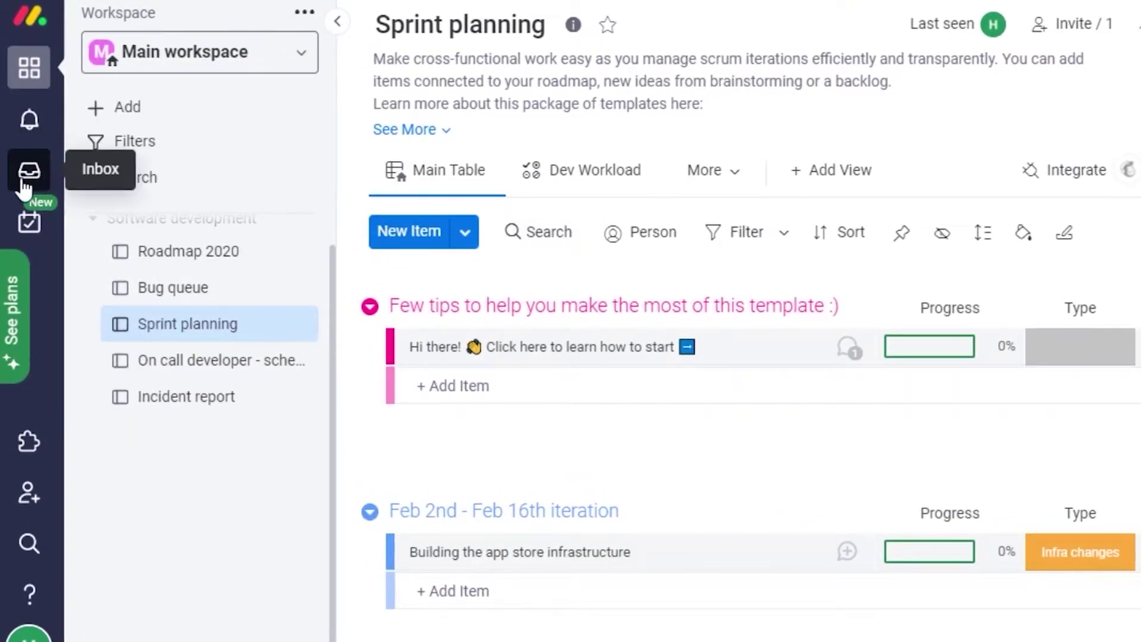
left_click(30, 443)
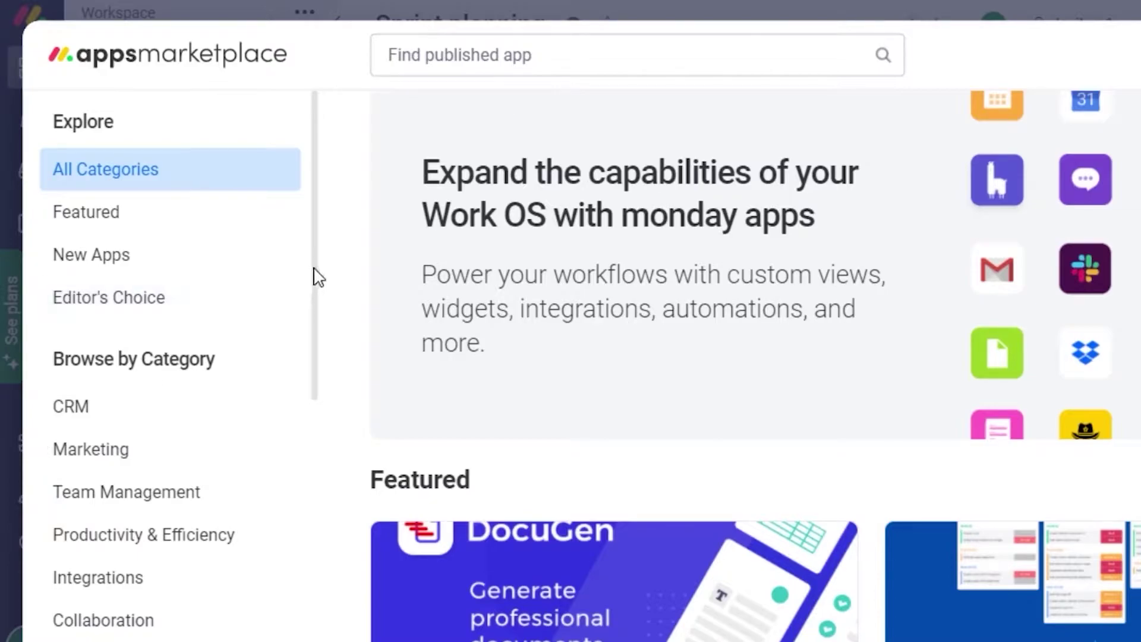
Browse the Integrations app category, then return to the published-app search box
scroll(315, 349, "down", 4)
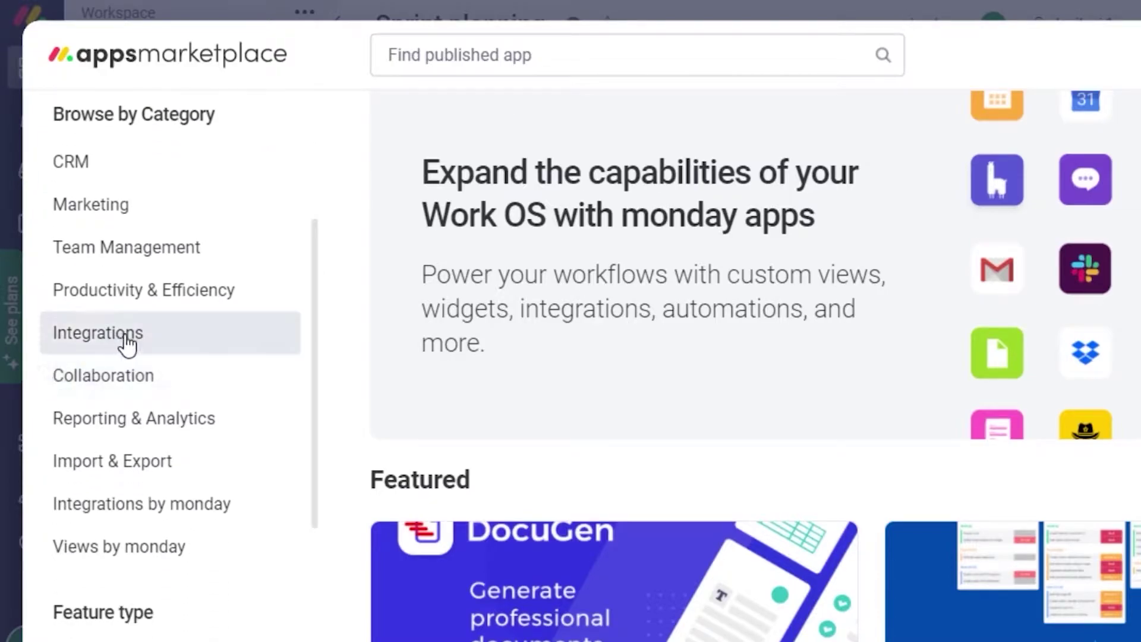
left_click(127, 345)
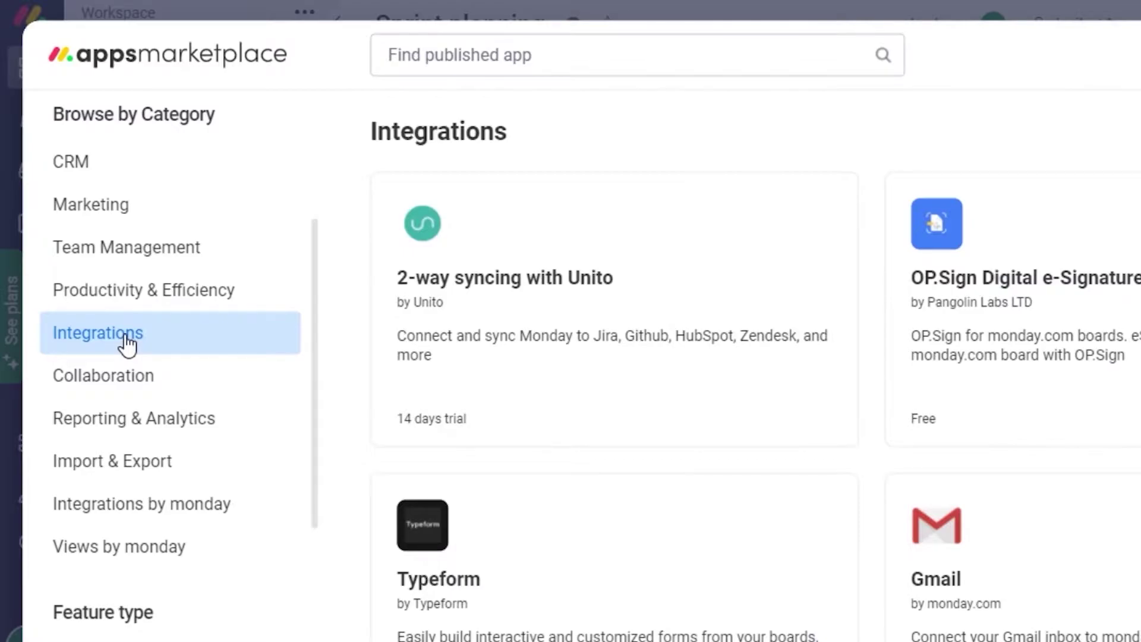
left_click(567, 59)
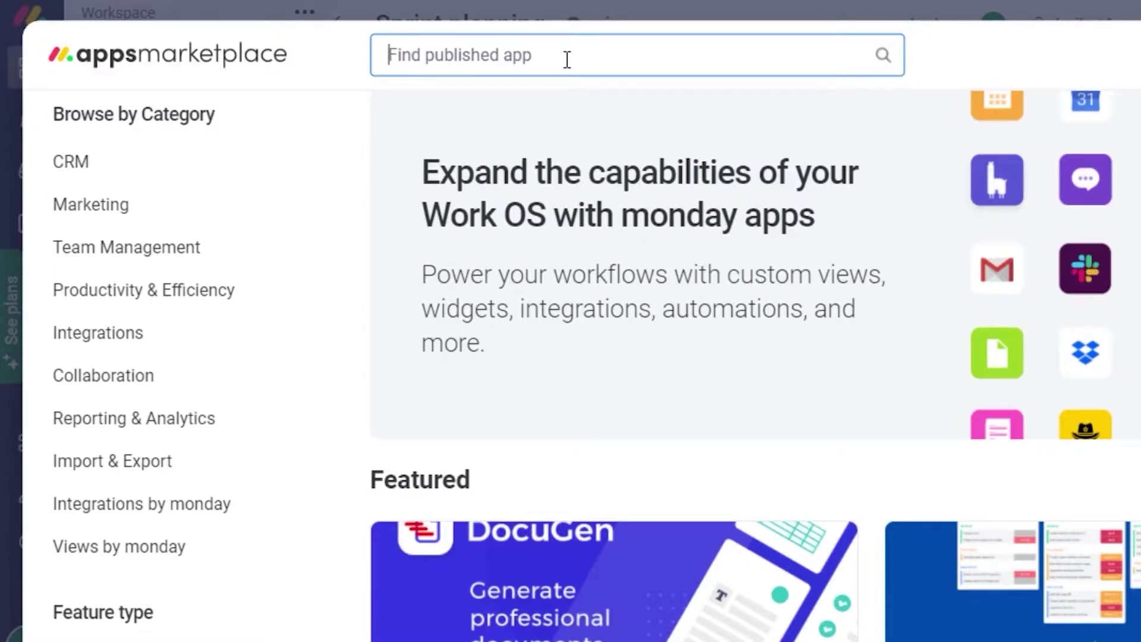
Search the marketplace for 'Calendar' and open the Notes app's details page
type("Calendar")
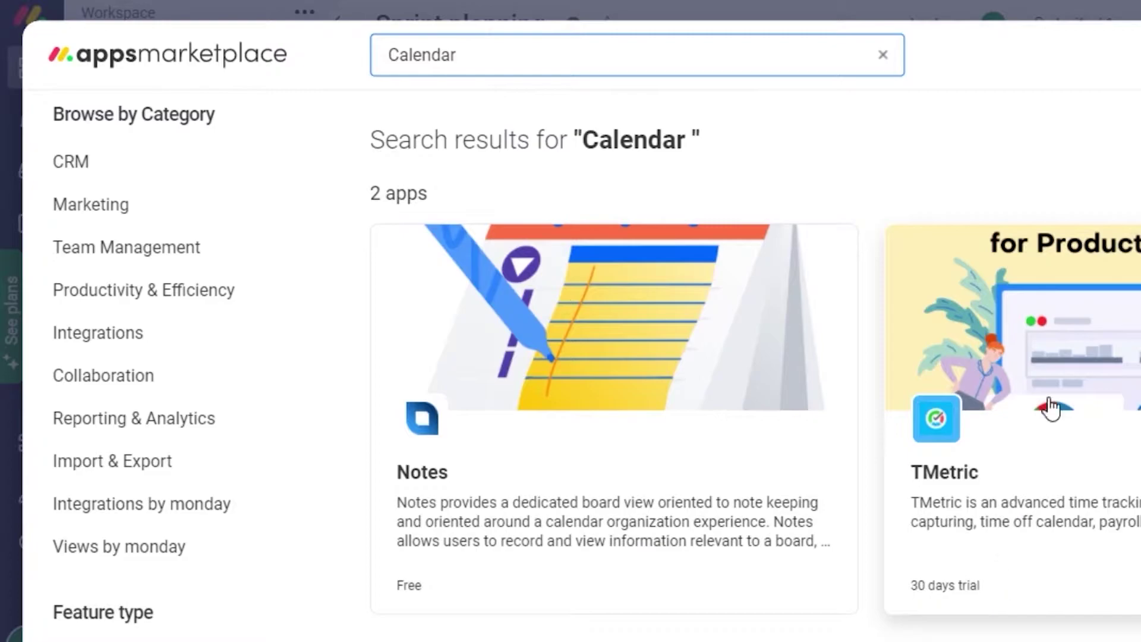
left_click(654, 378)
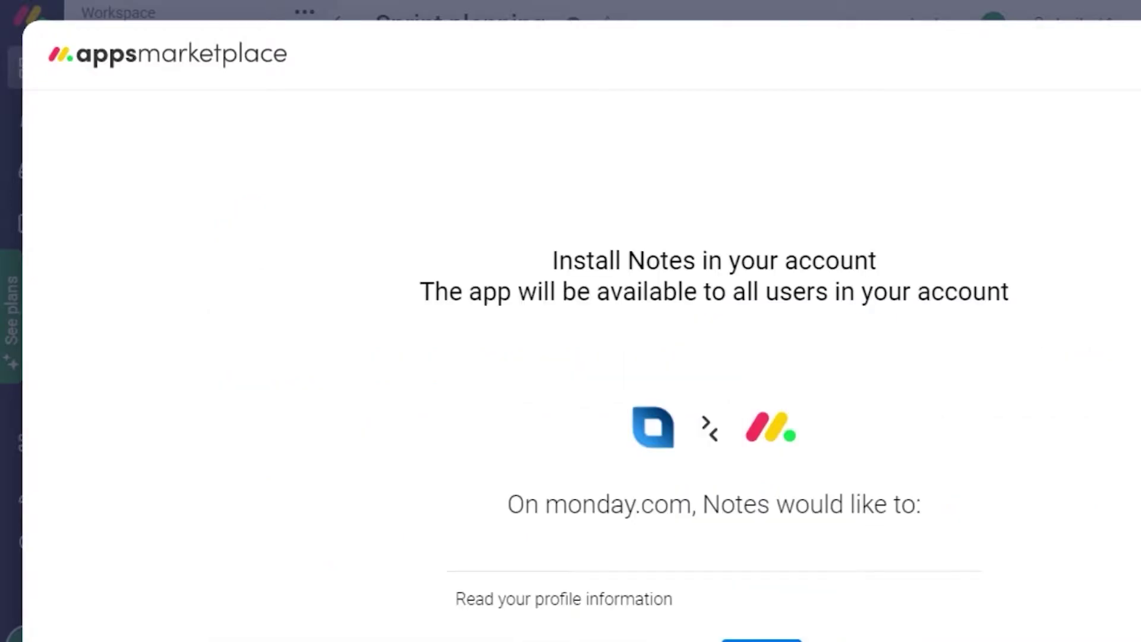
Install the Notes app in the account and start using it
scroll(763, 558, "down", 3)
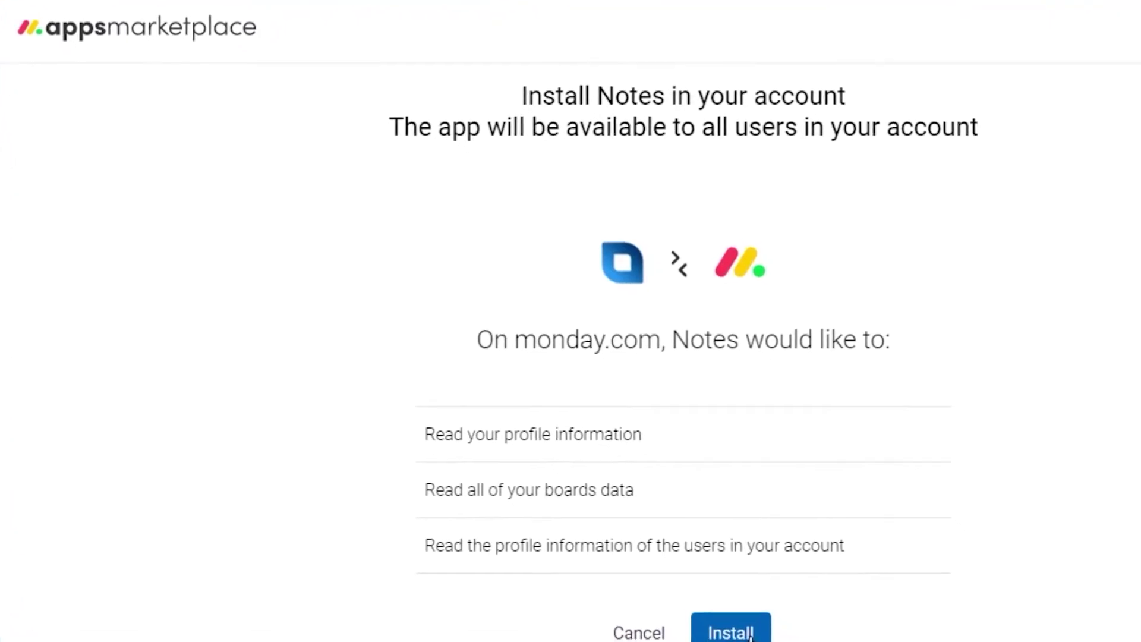
left_click(761, 638)
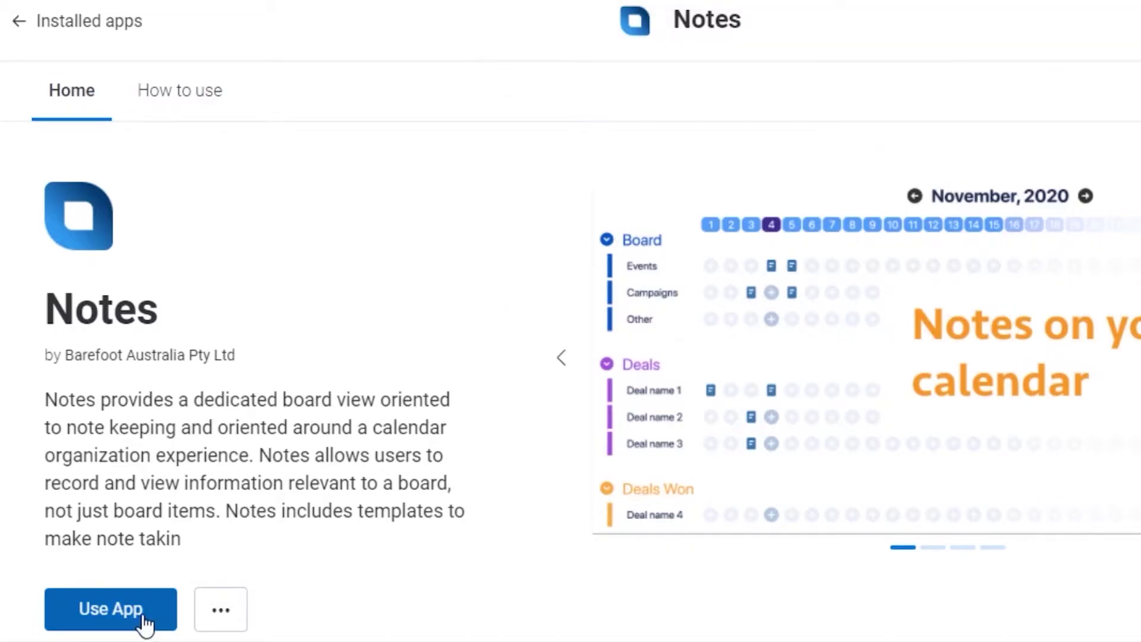
left_click(101, 612)
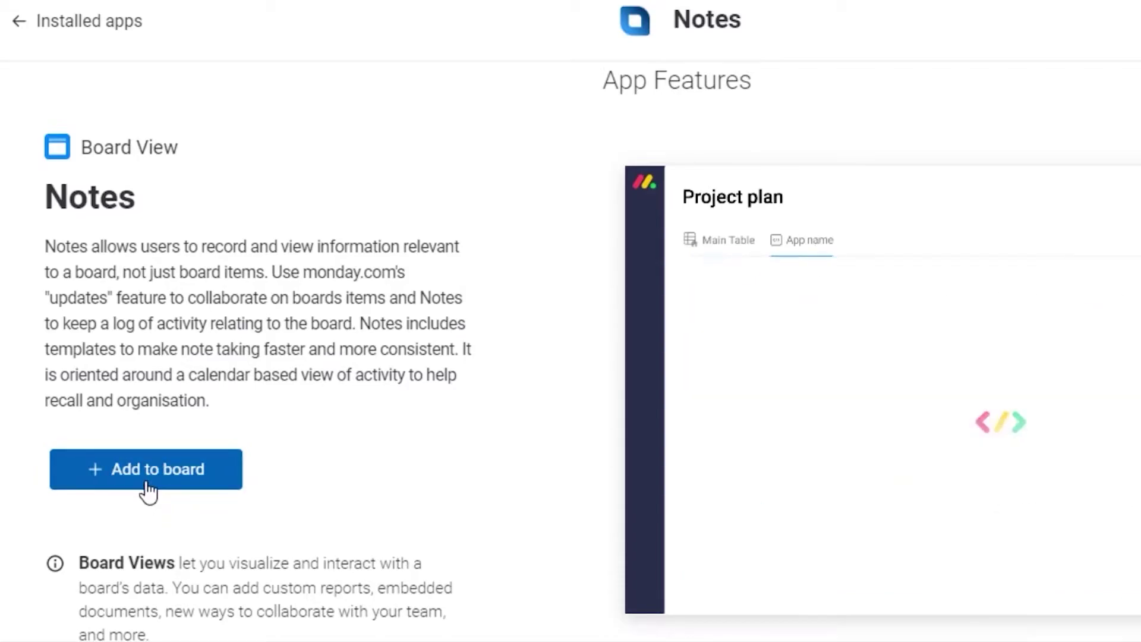
Add the Notes view to the Sprint planning board in Main workspace
left_click(148, 491)
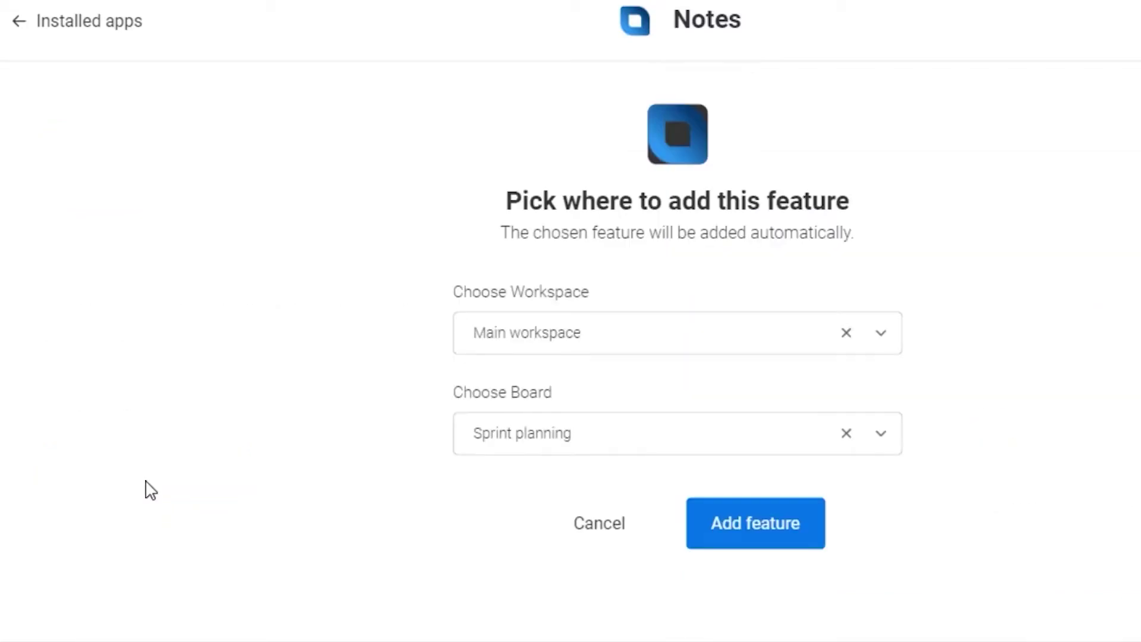
left_click(882, 336)
left_click(565, 395)
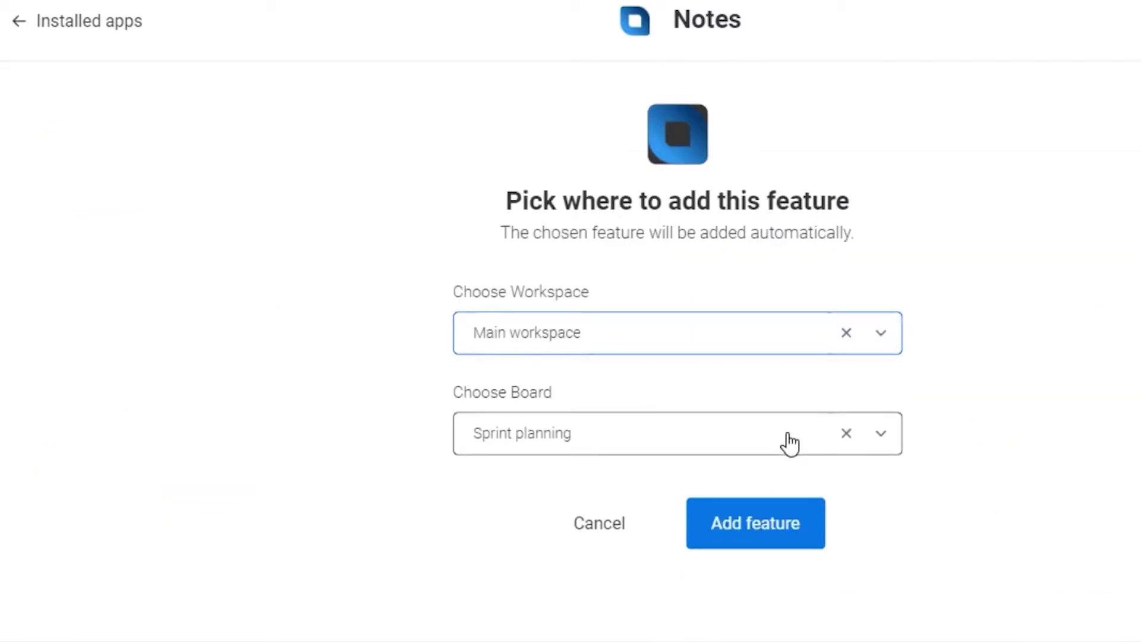
left_click(884, 442)
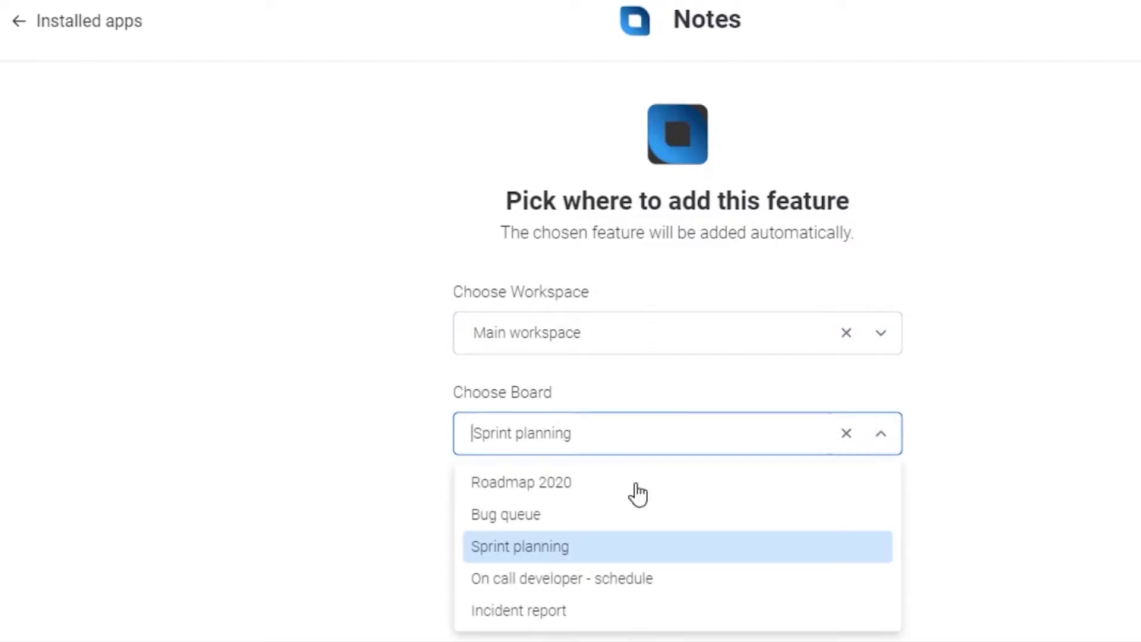
left_click(561, 544)
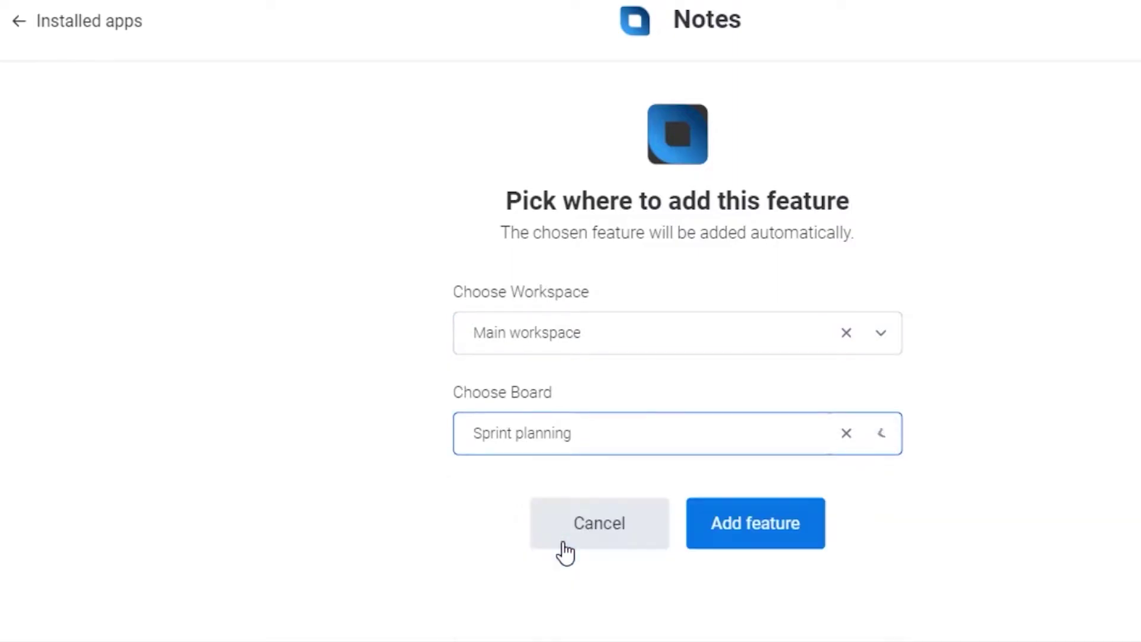
left_click(882, 440)
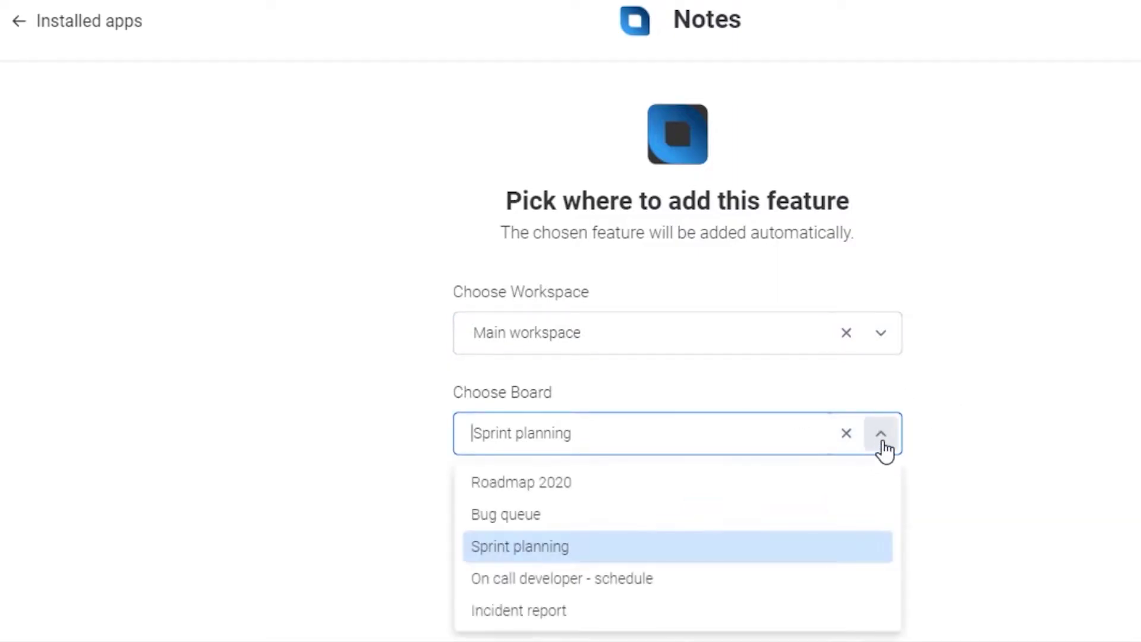
left_click(597, 558)
left_click(768, 526)
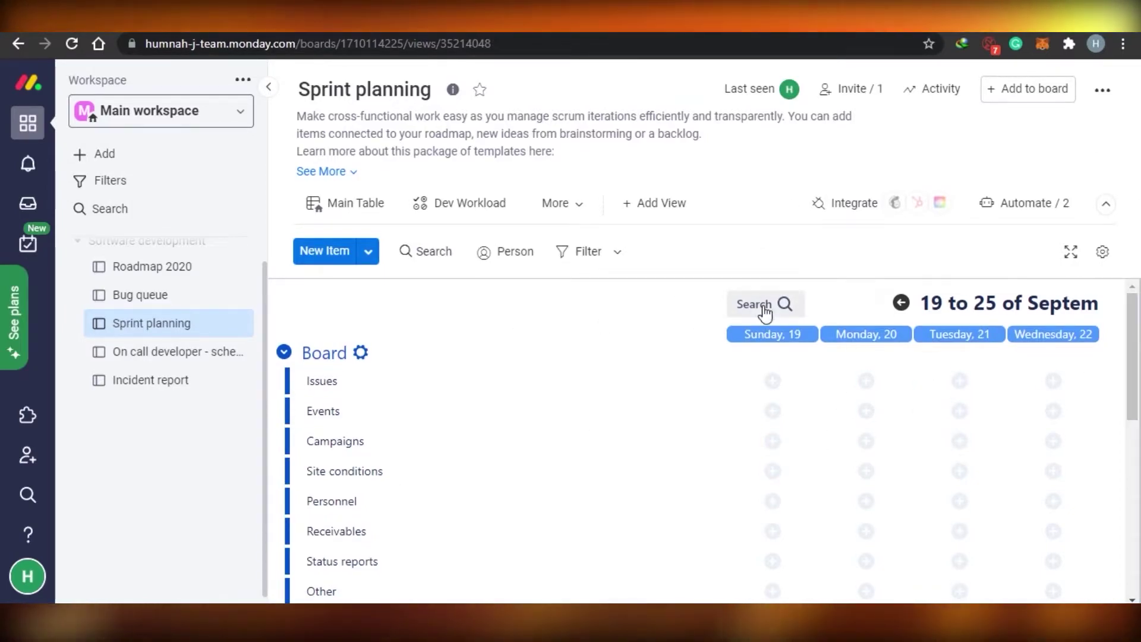
Show the Notes week calendar for 19–25 September 2021 in full screen
left_click(1073, 254)
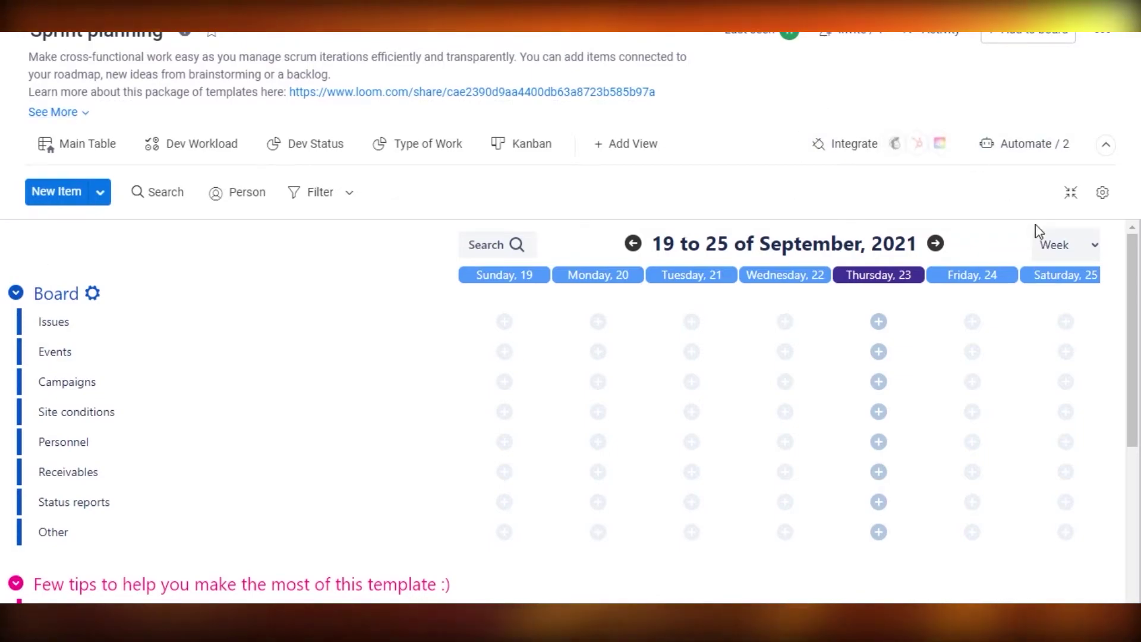
left_click(1093, 252)
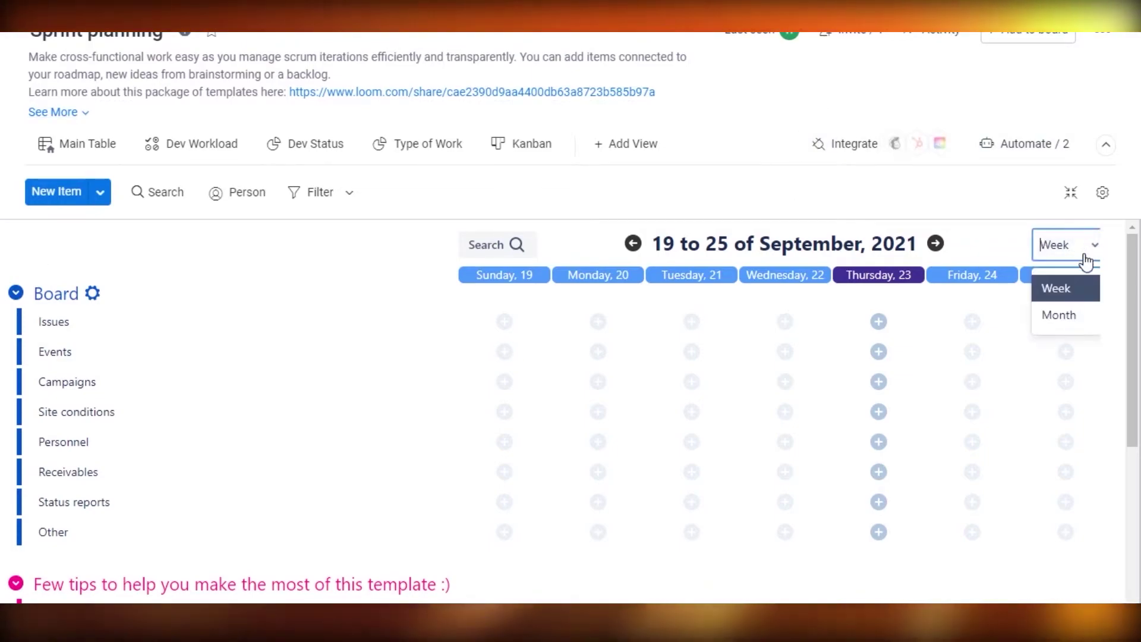
left_click(1077, 311)
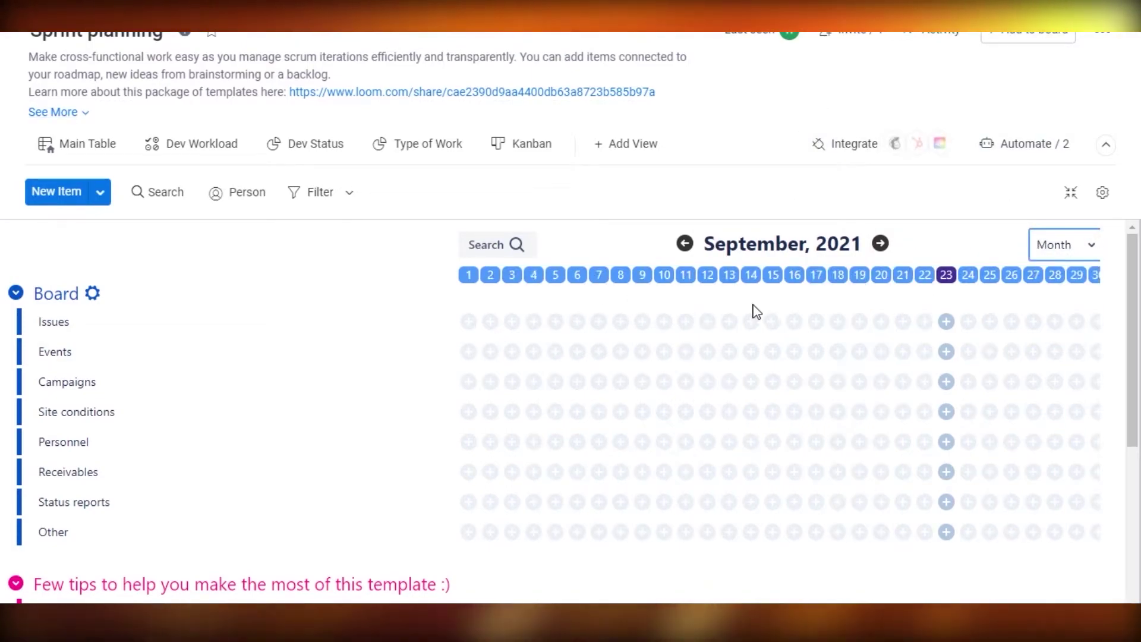
left_click(1070, 245)
left_click(1053, 288)
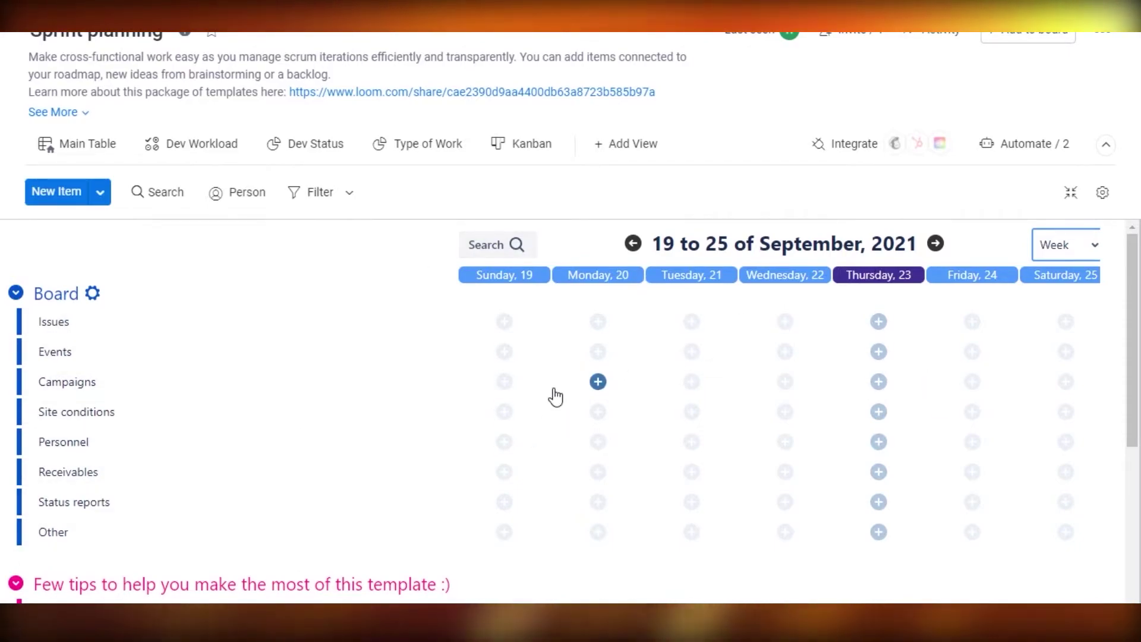
left_click(879, 323)
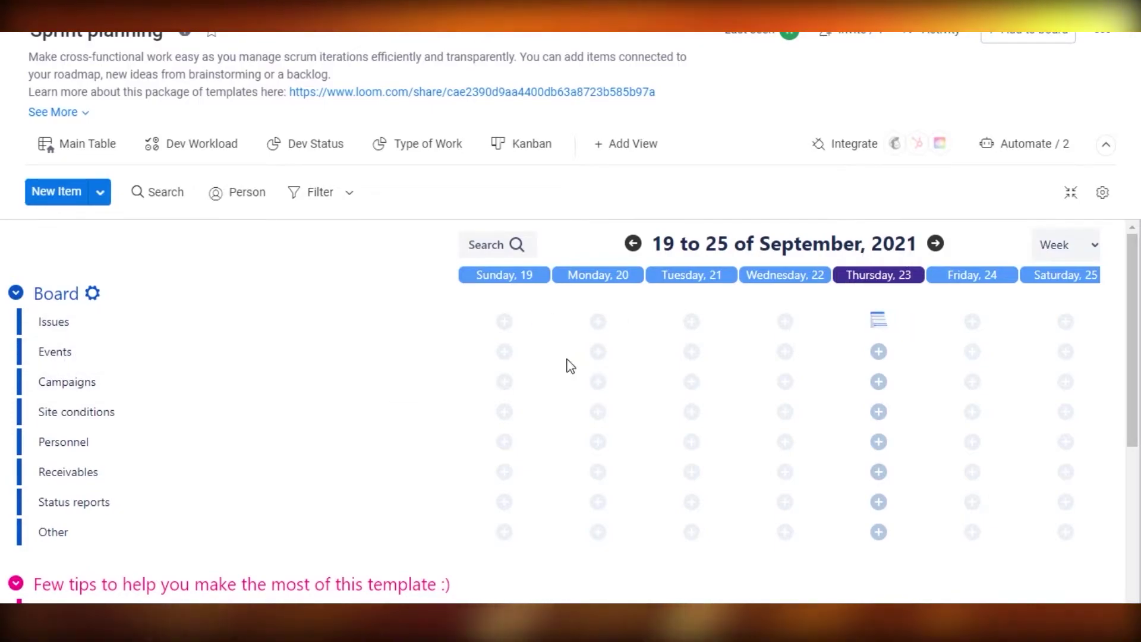
Create a new Events note for Thursday 23 September titled MEETING
left_click(880, 352)
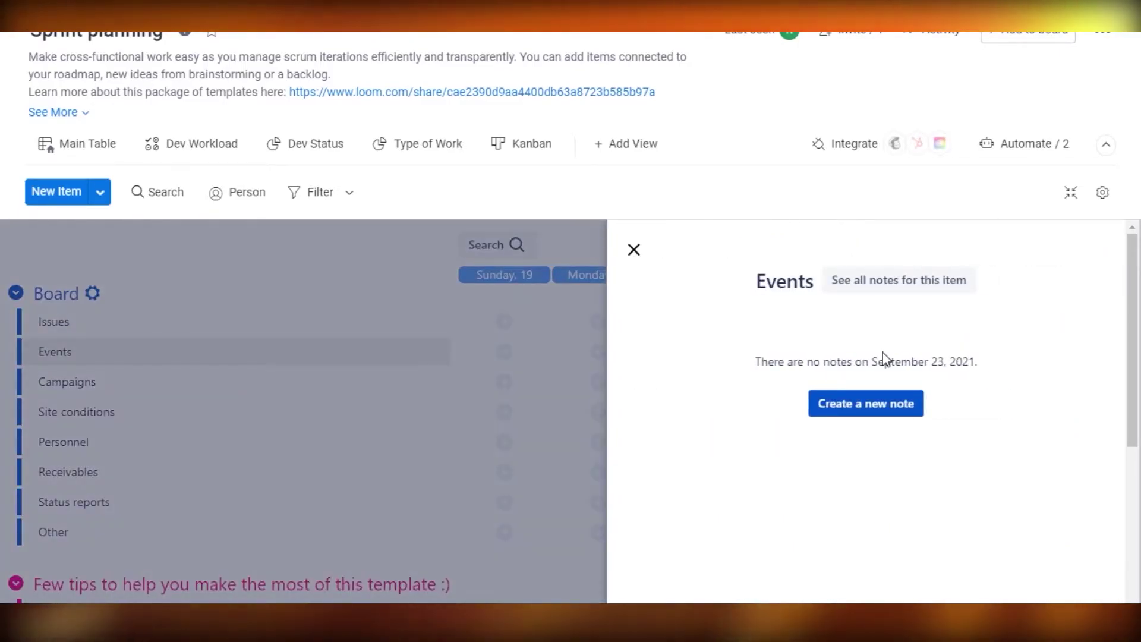
left_click(854, 410)
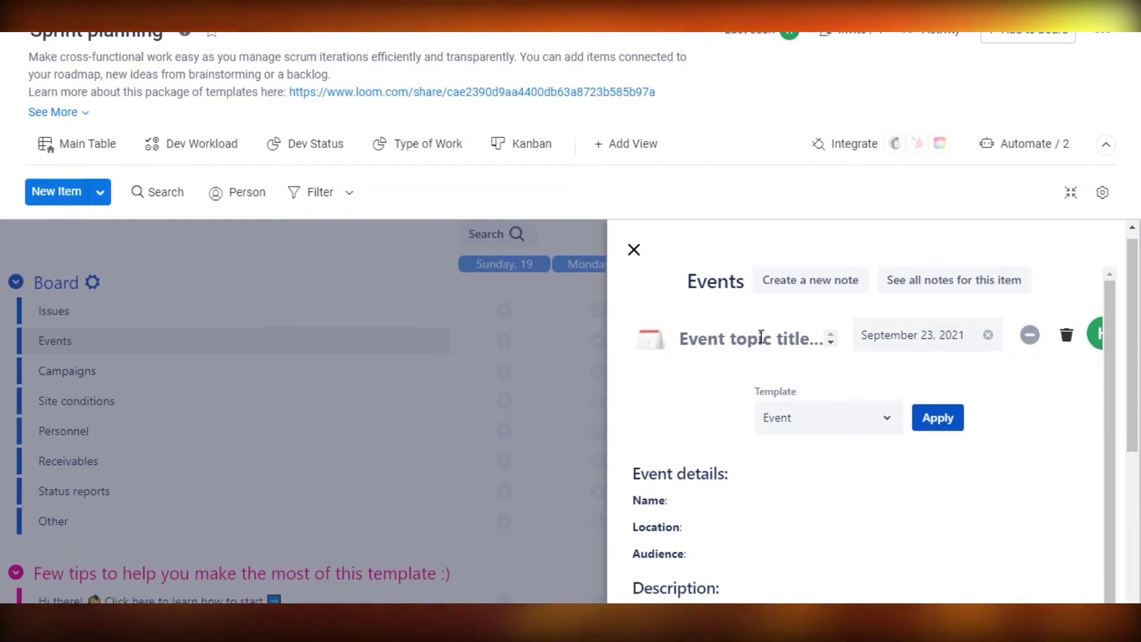
left_click(720, 336)
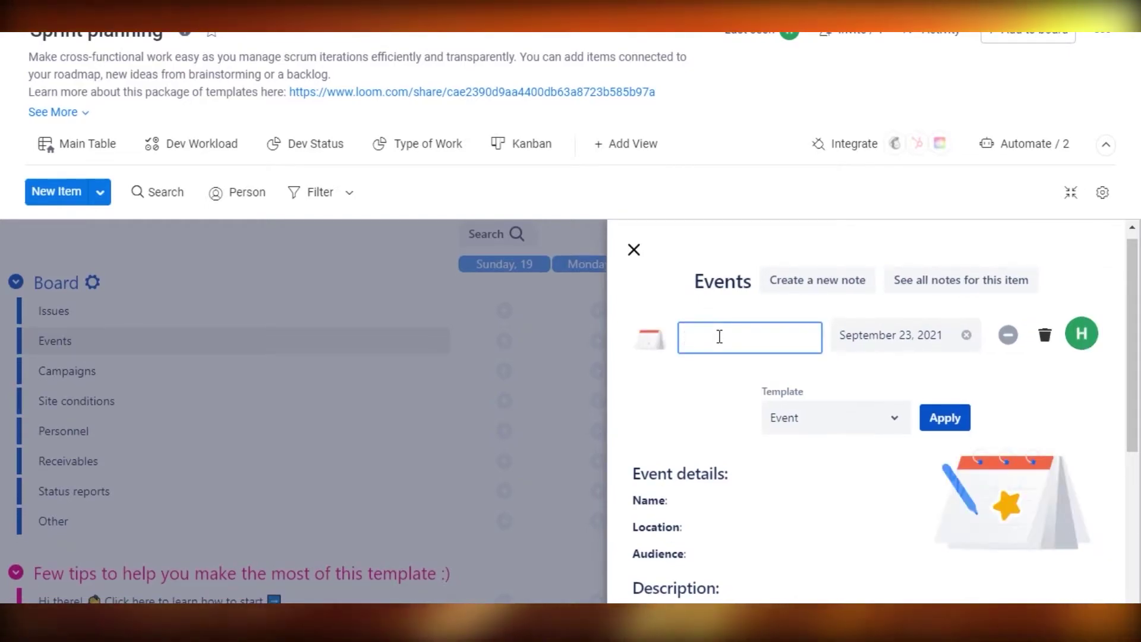
type("MEETING")
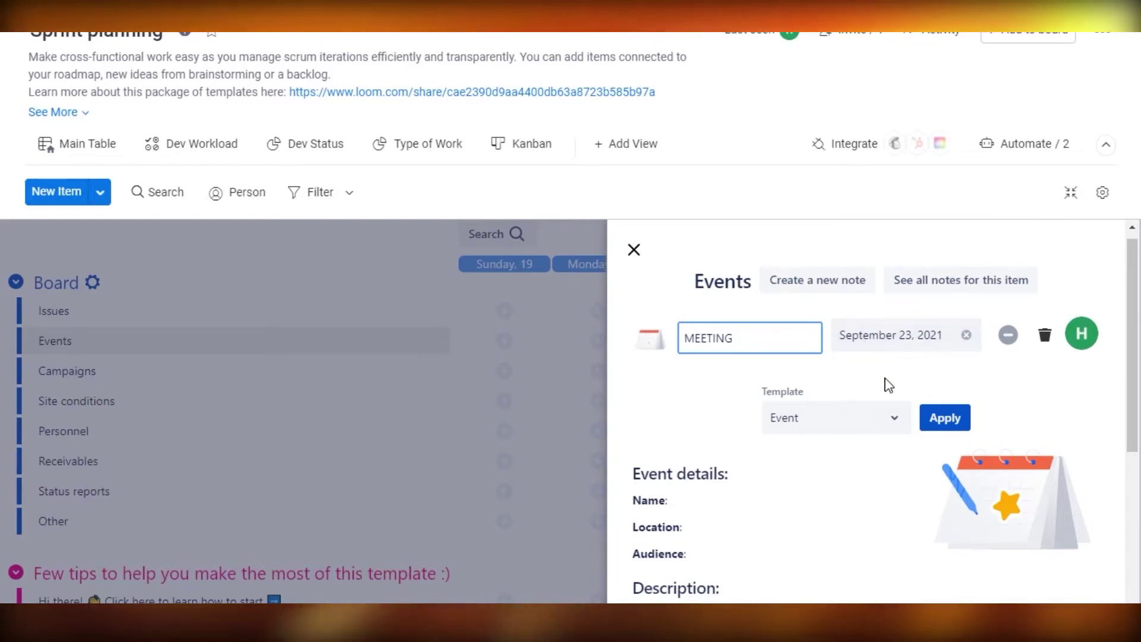
Choose the Event template for the MEETING note
left_click(896, 429)
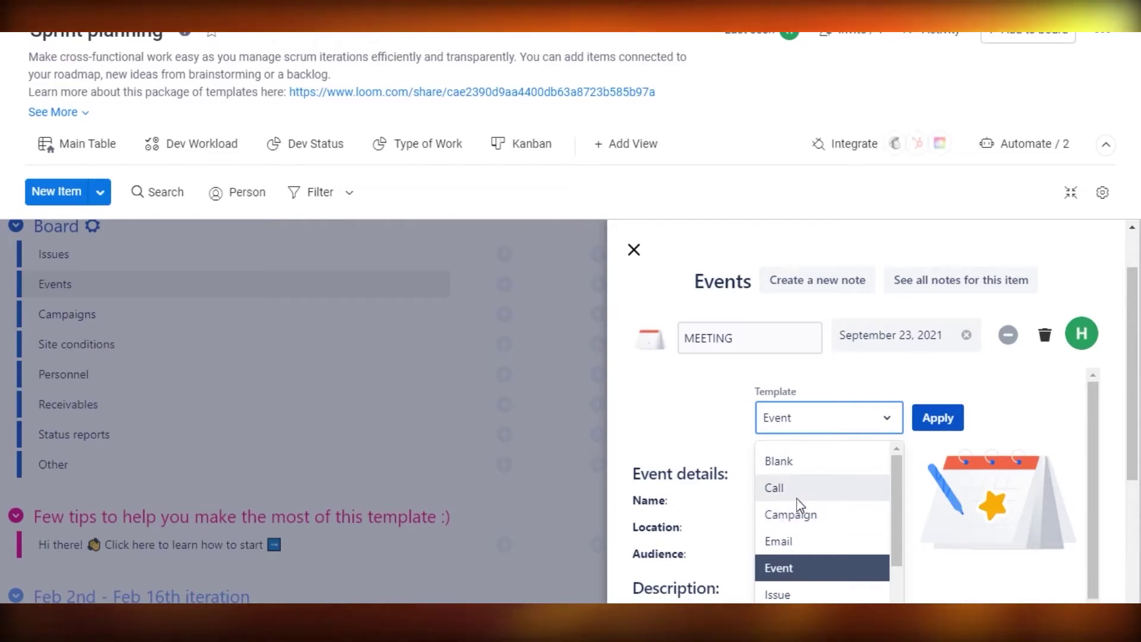
left_click(796, 566)
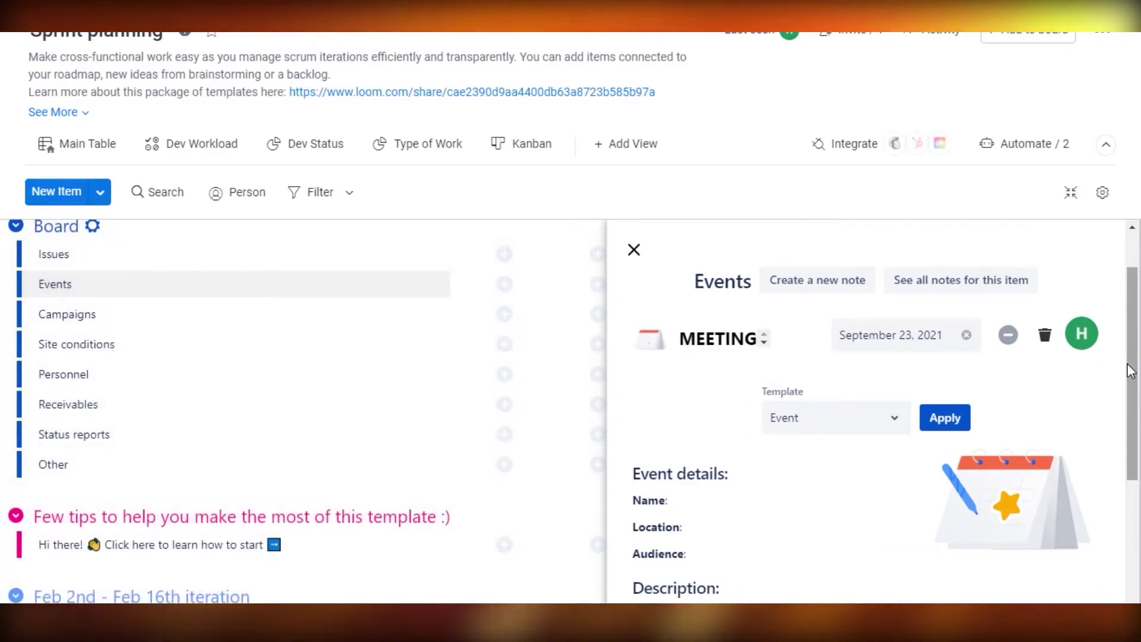
left_click_drag(1138, 379, 1138, 463)
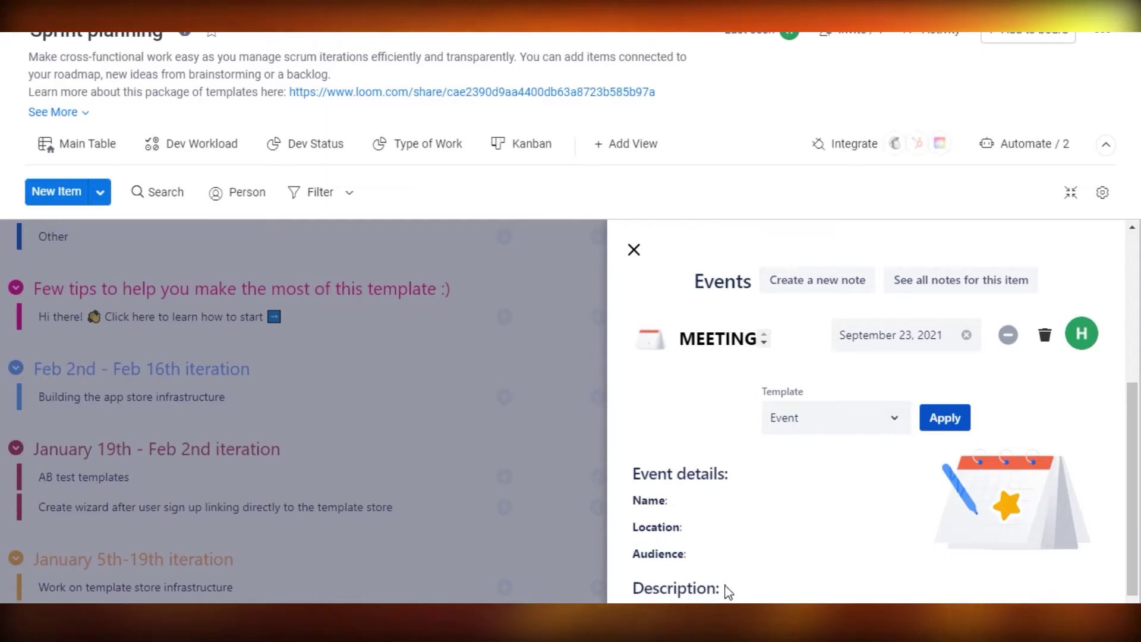
scroll(603, 565, "down", 1)
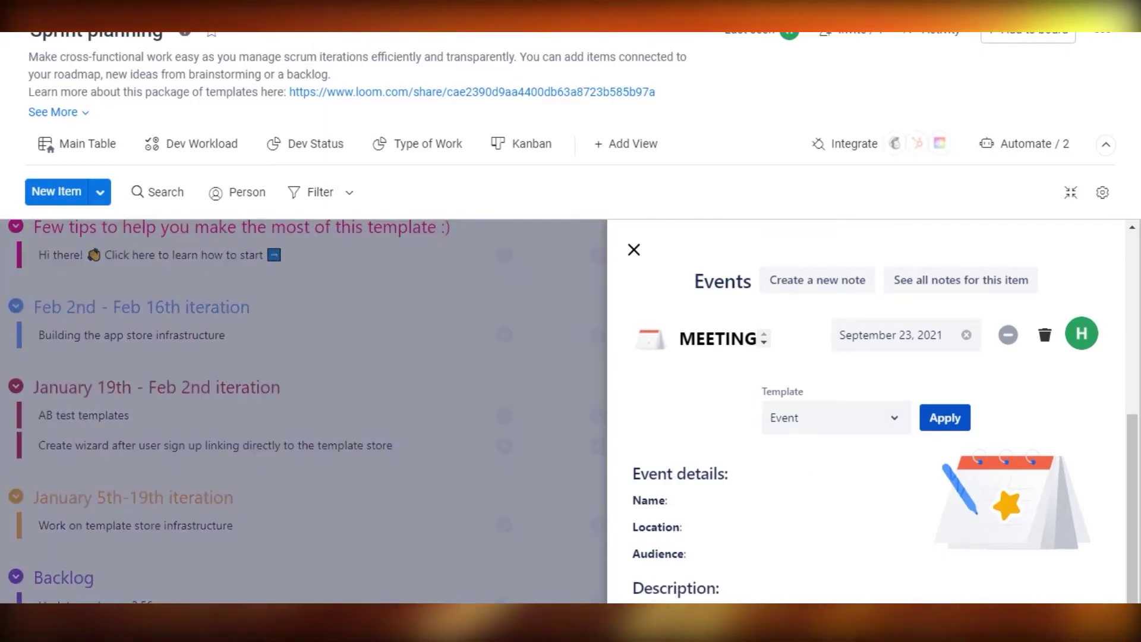
scroll(1135, 479, "up", 5)
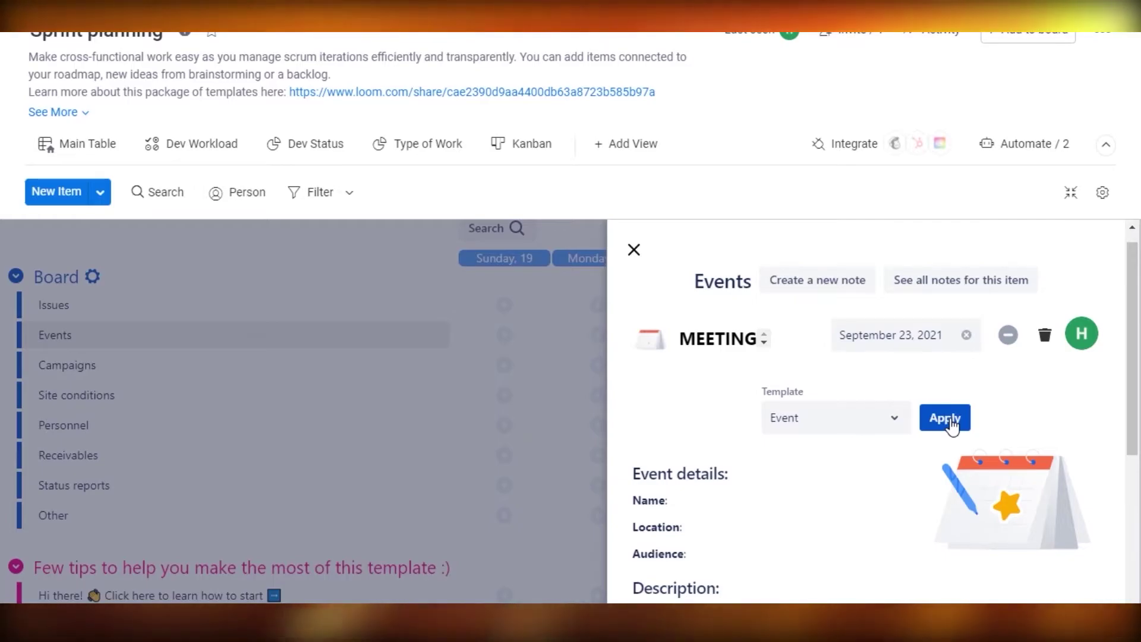
Apply the Event template, set the location to 'New York', and close the MEETING note
left_click(950, 420)
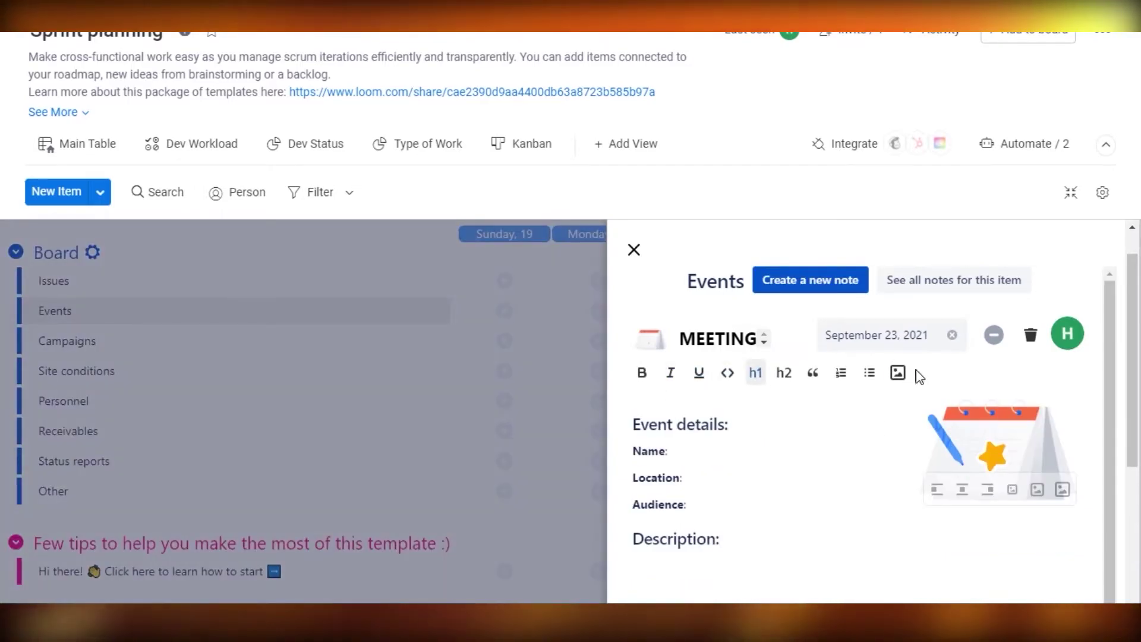
key("BackSpace")
key("BackSpace")
key("BackSpace")
key("BackSpace")
key("BackSpace")
key("BackSpace")
key("BackSpace")
key("BackSpace")
key("BackSpace")
key("BackSpace")
key("BackSpace")
key("BackSpace")
key("BackSpace")
key("BackSpace")
key("BackSpace")
key("BackSpace")
key("BackSpace")
key("BackSpace")
key("BackSpace")
key("BackSpace")
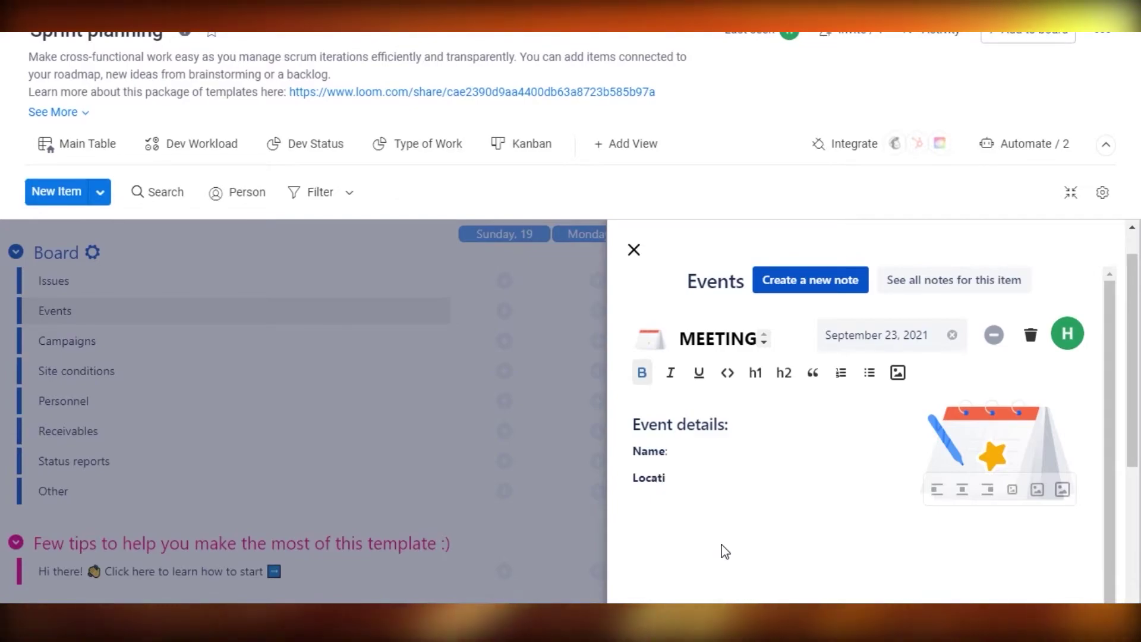
type("on : ")
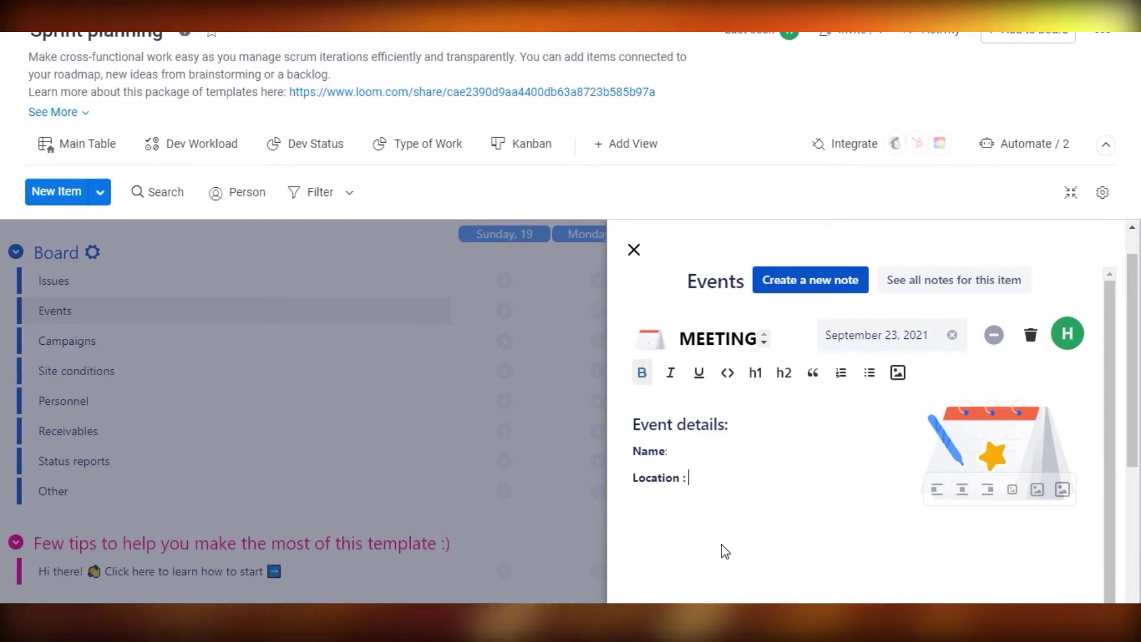
type("N")
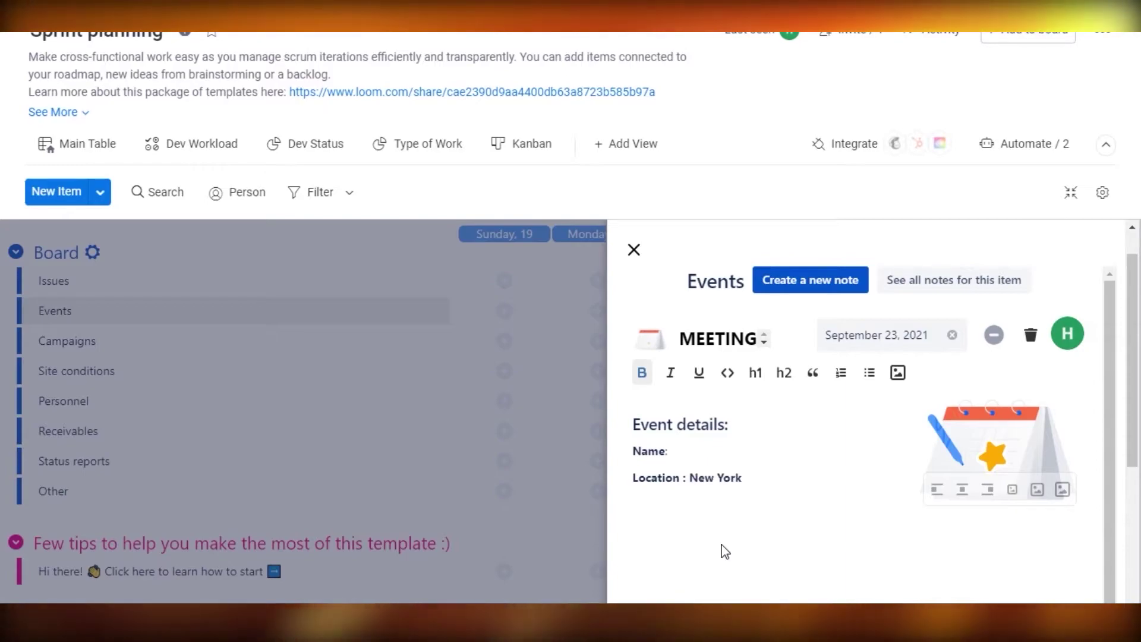
type("ew York")
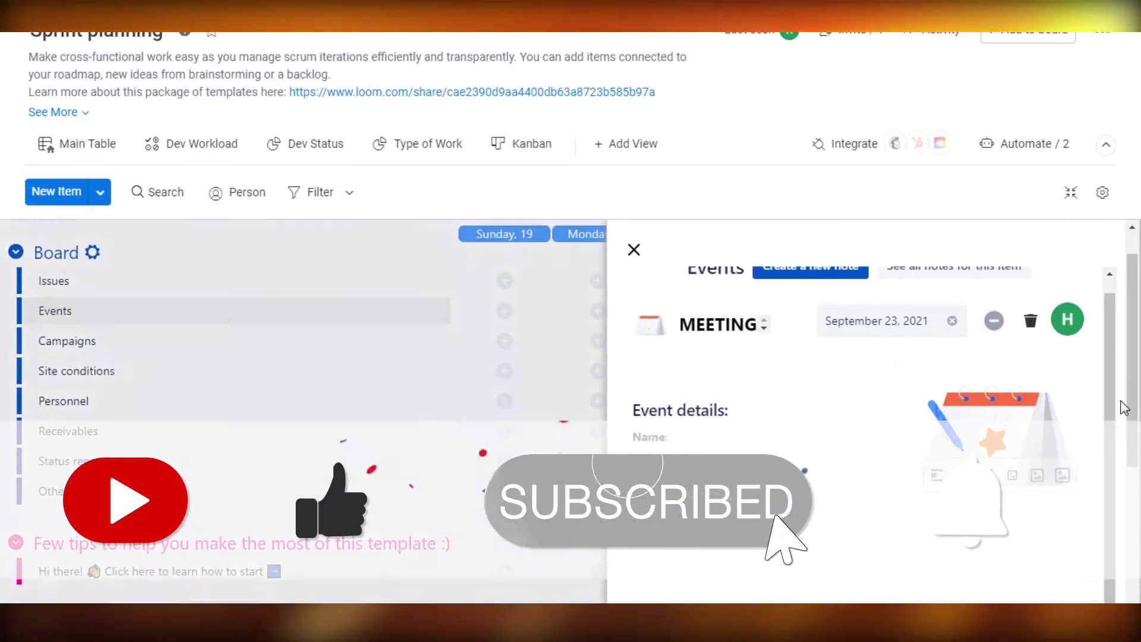
scroll(1019, 275, "up", 1)
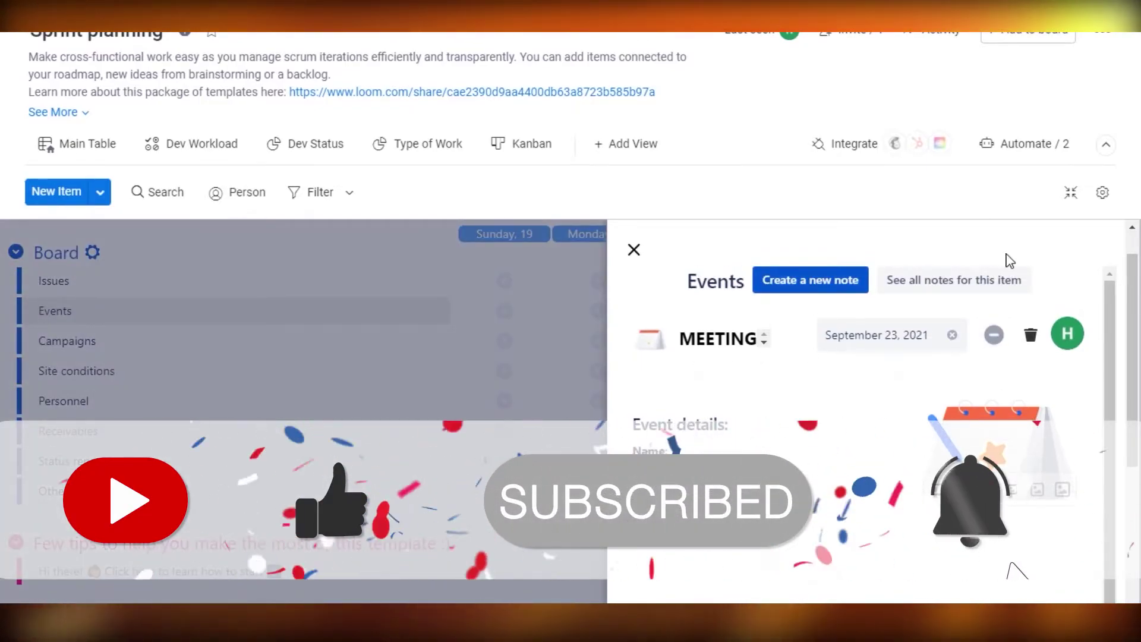
left_click(634, 249)
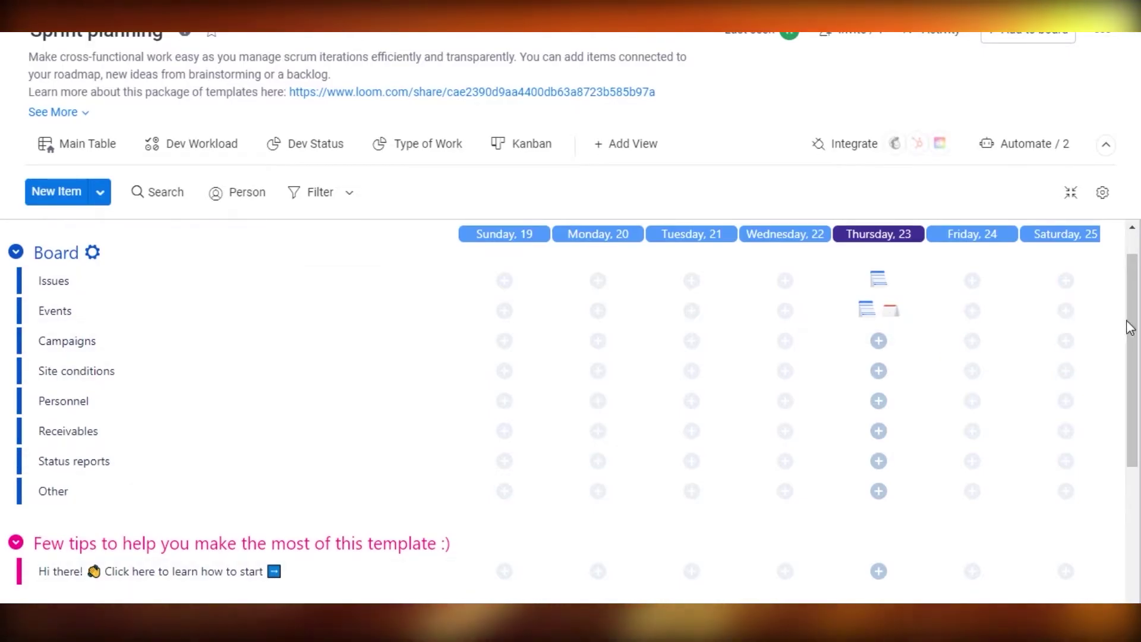
Add a new note to the Other row for Thursday 23, then exit full-screen view
left_click_drag(1134, 351, 1139, 270)
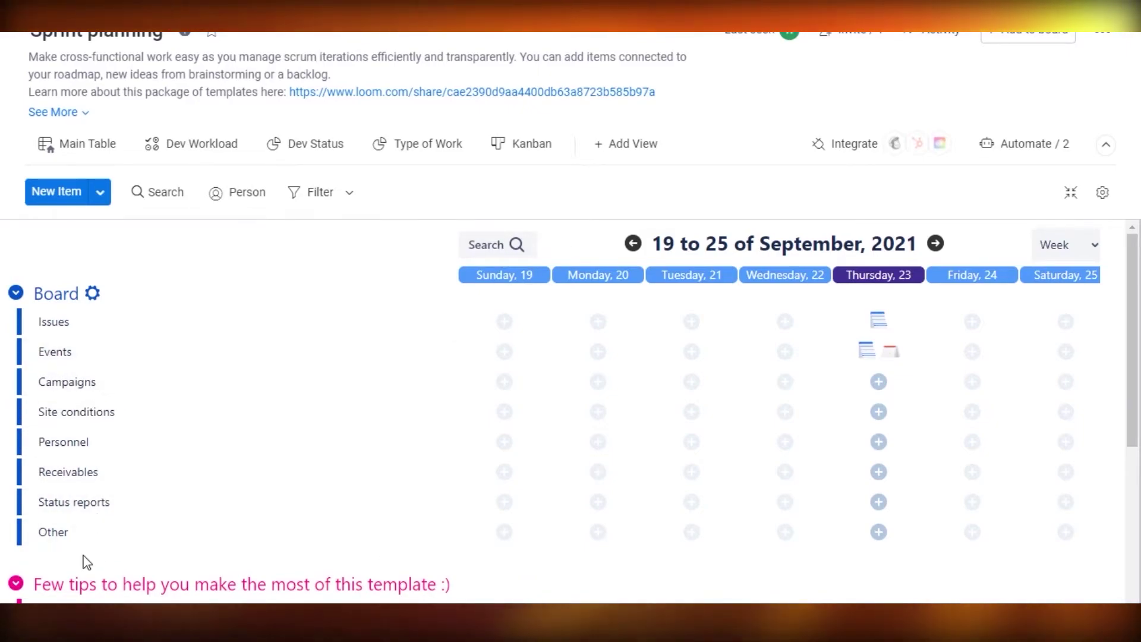
left_click(67, 547)
left_click(866, 567)
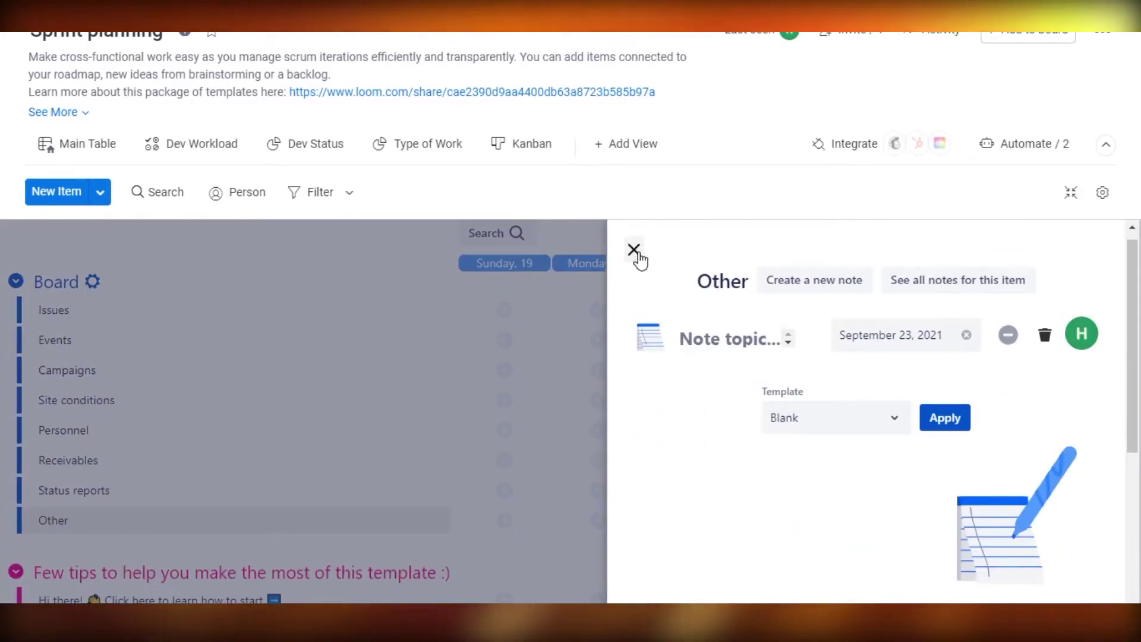
left_click(634, 249)
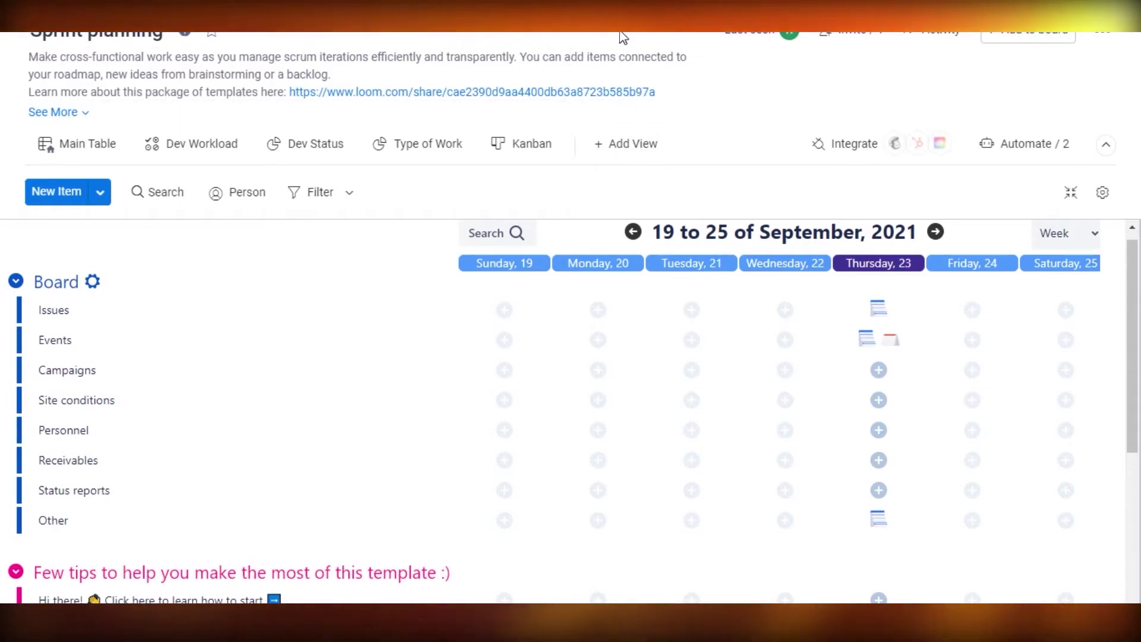
left_click(569, 55)
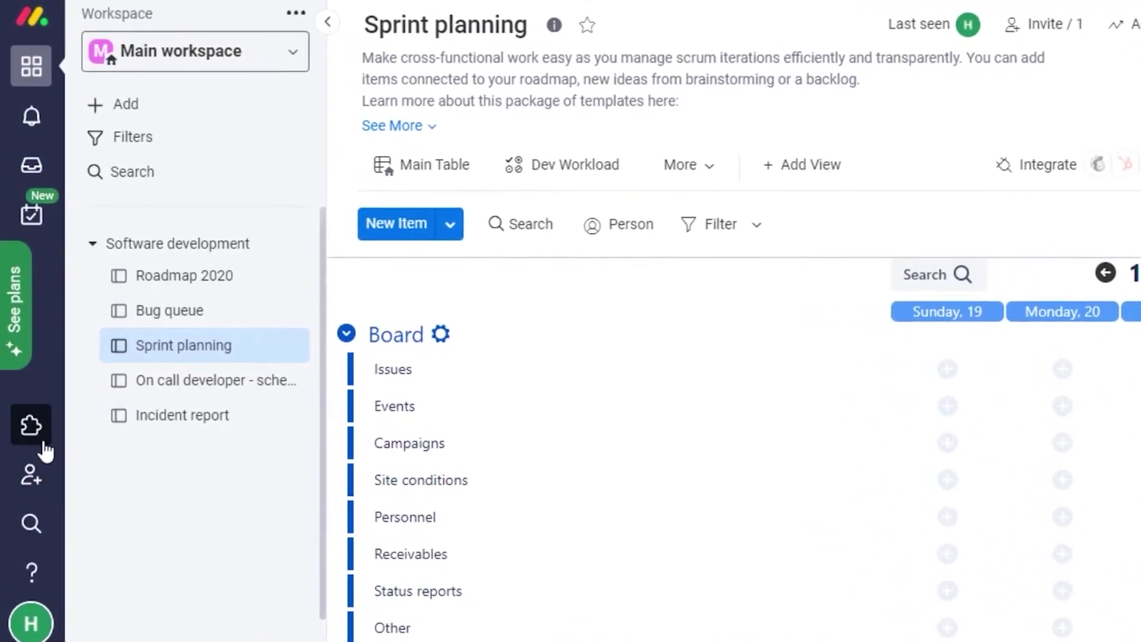
Search the apps marketplace for 'calendar' and open the TMetric app
left_click(32, 440)
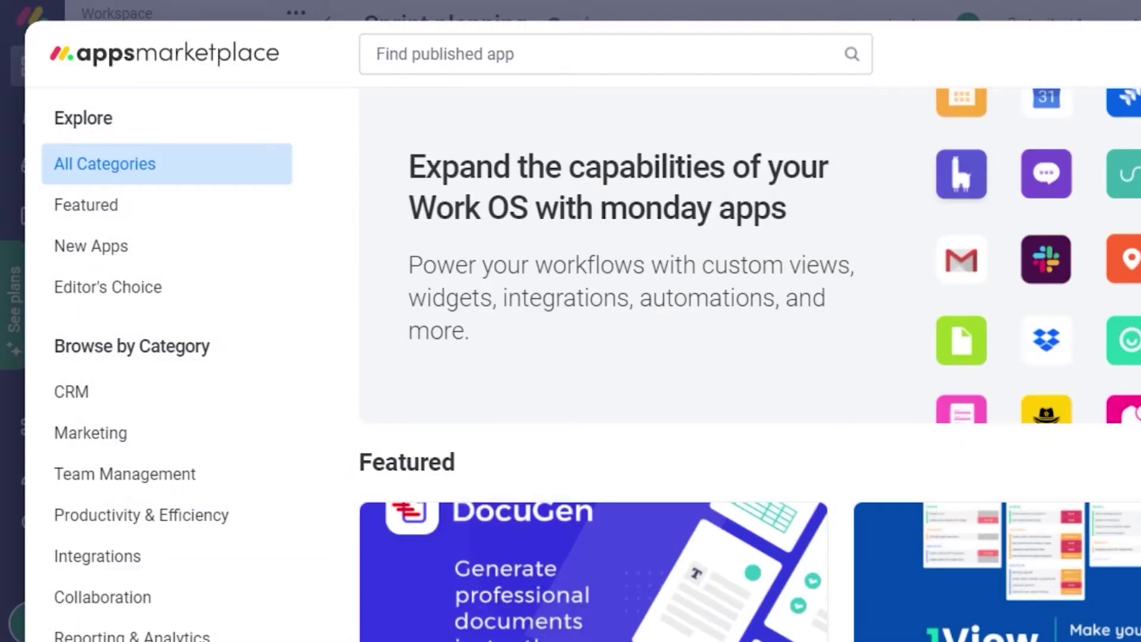
left_click(616, 55)
type("calendar")
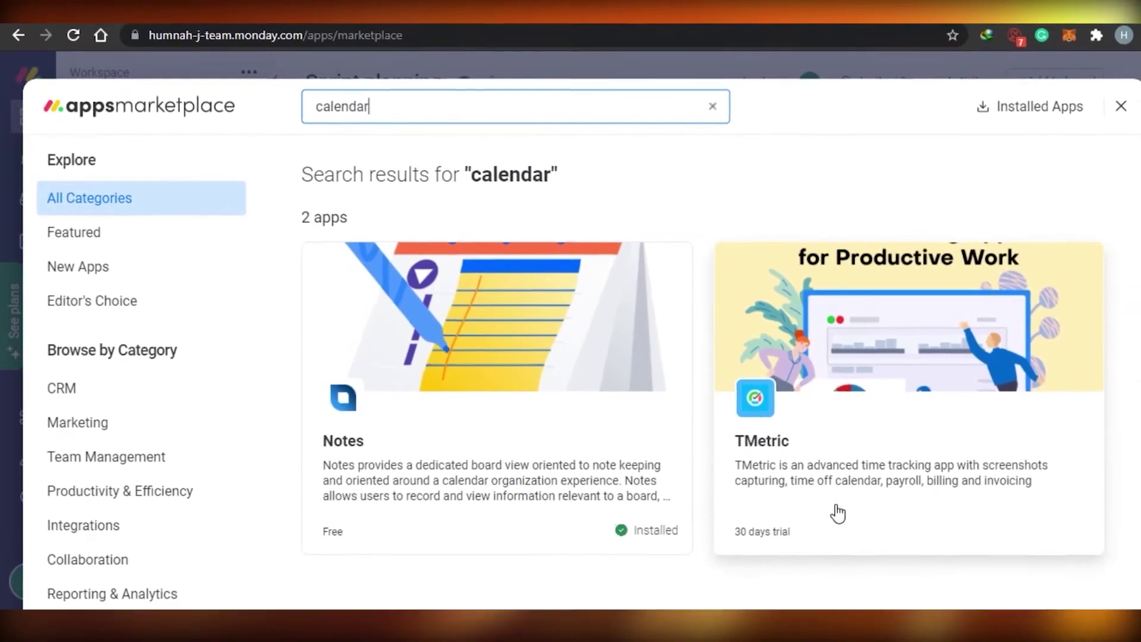
left_click(838, 511)
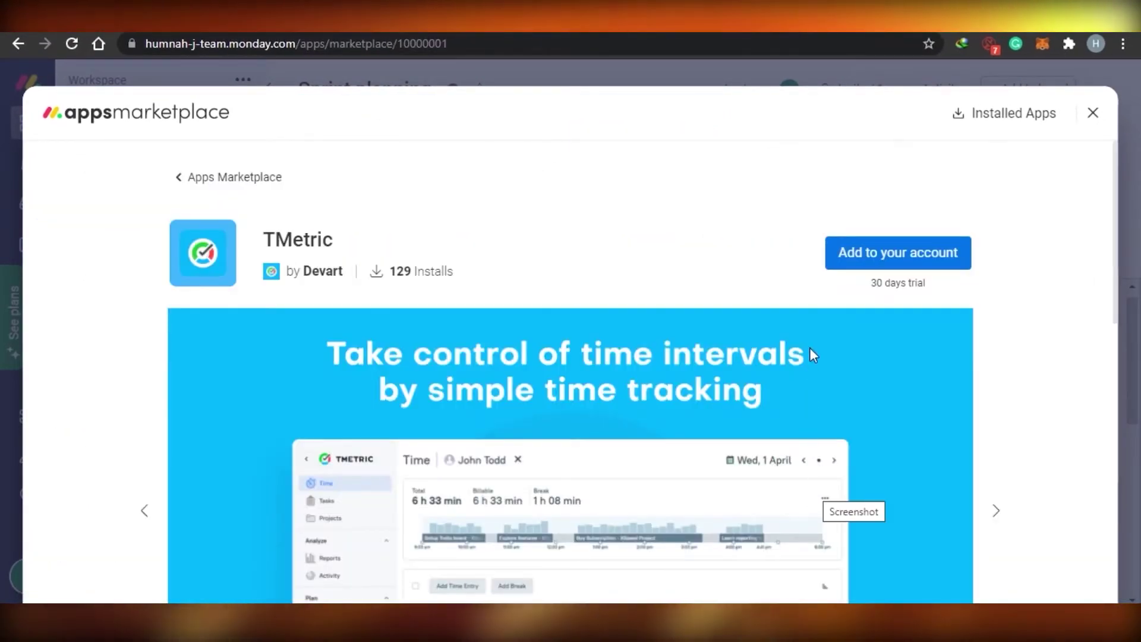
Install TMetric in the account and start adding its integration to a board
left_click(868, 266)
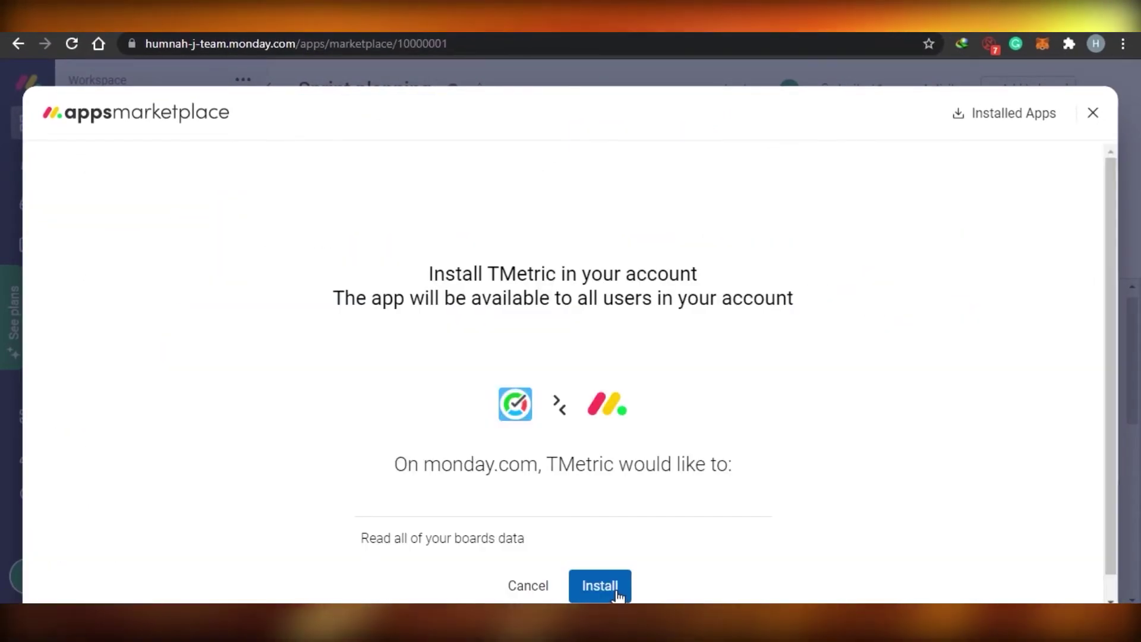
left_click(618, 591)
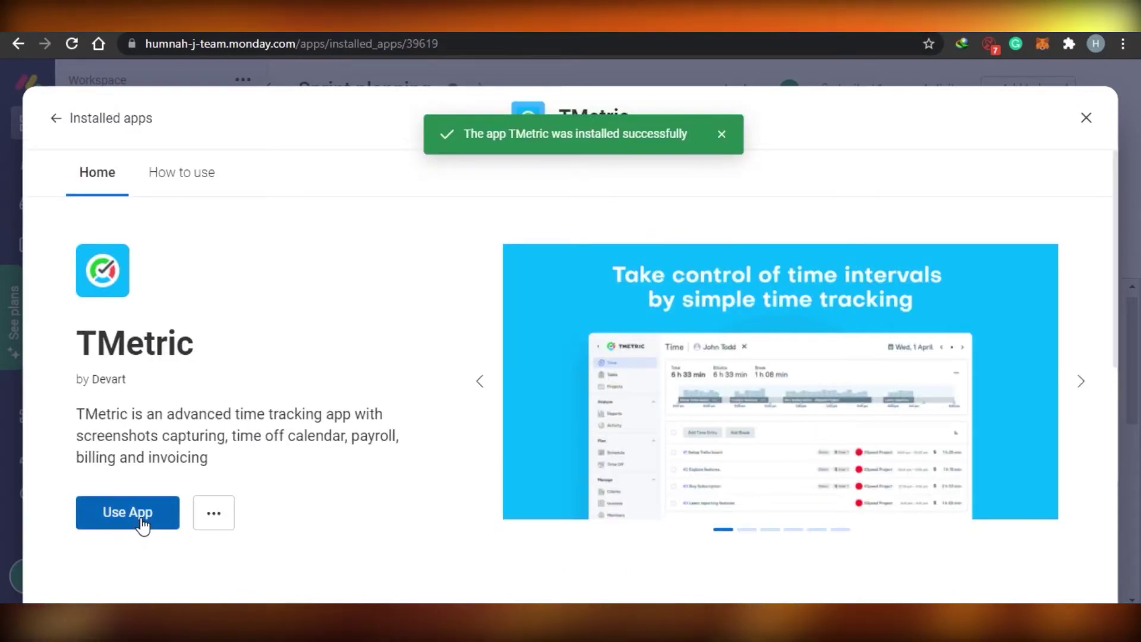
left_click(141, 526)
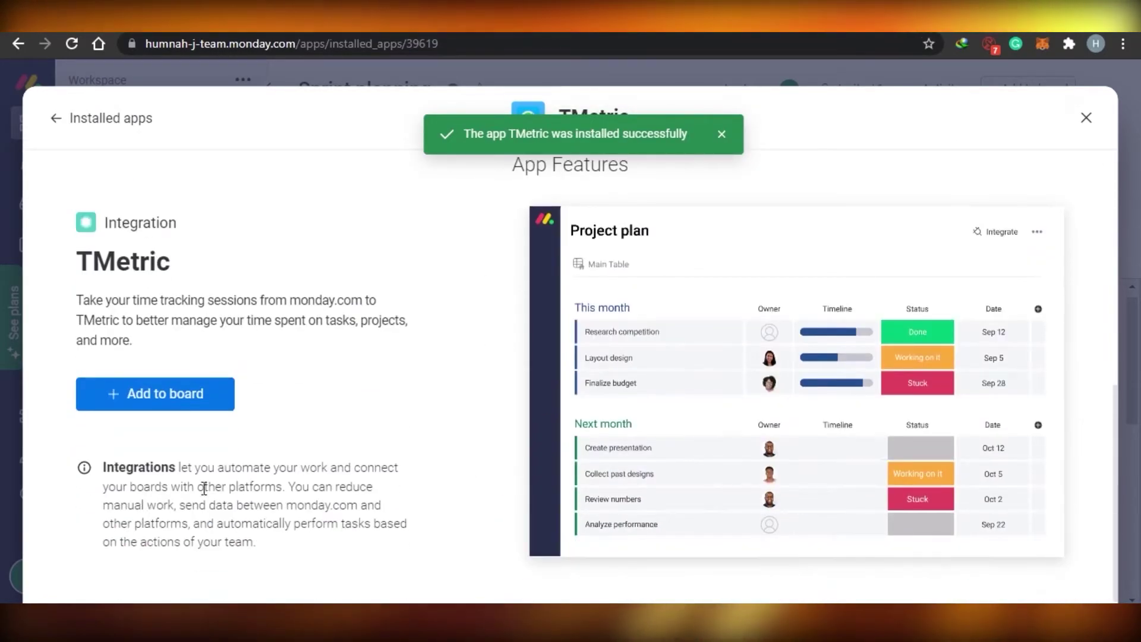
left_click(144, 395)
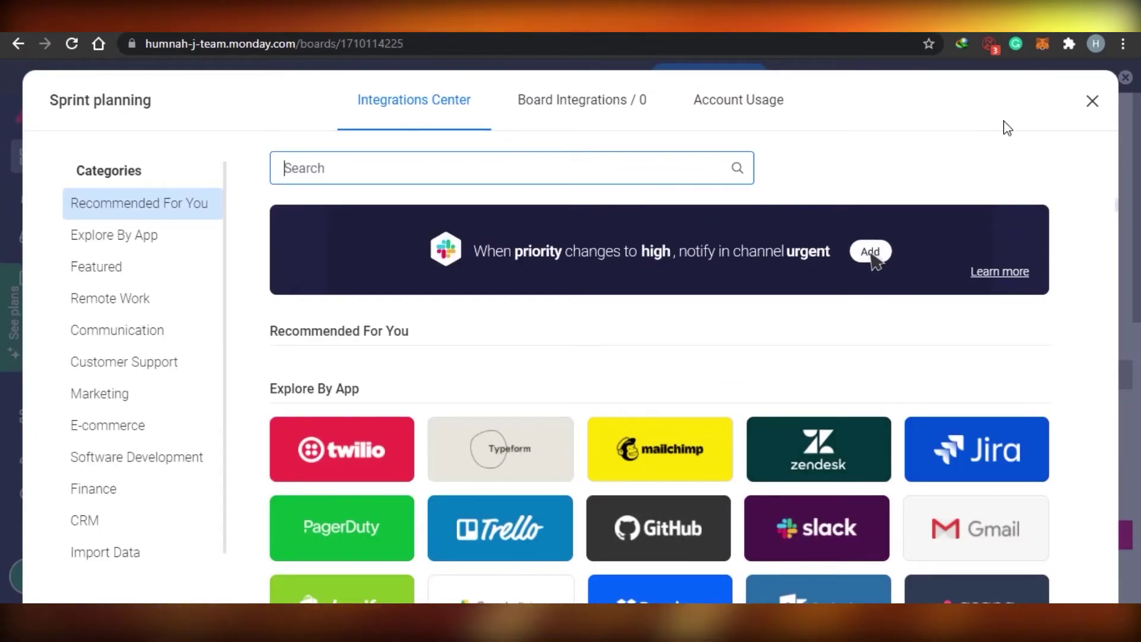
Close the Integrations Center and return to the Sprint planning board's Notes view
left_click(1092, 101)
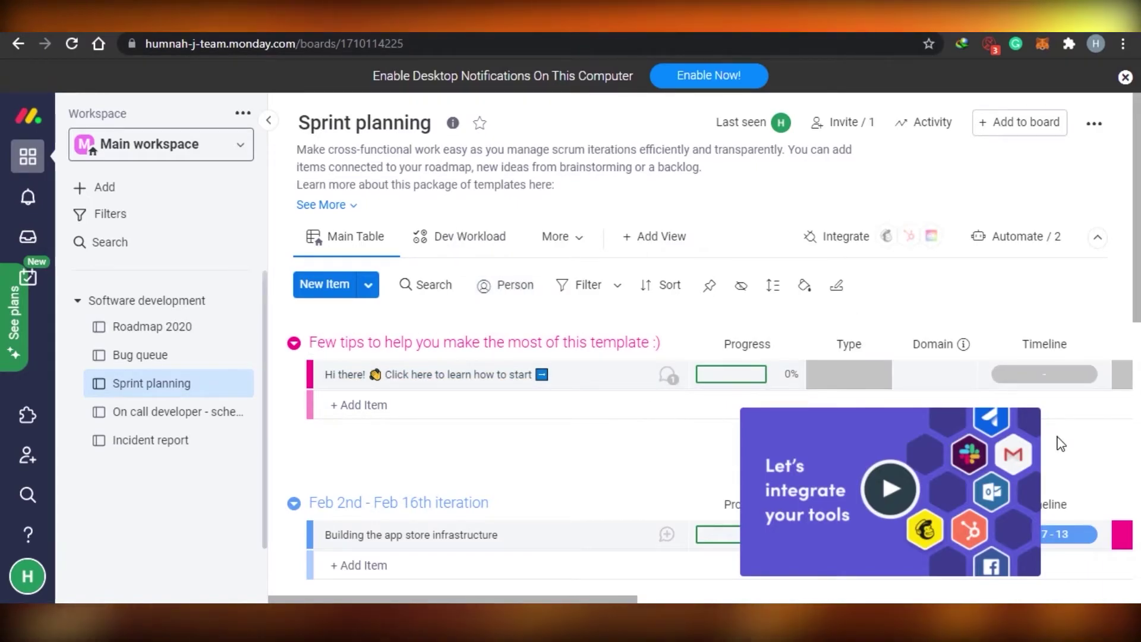
mouse_move(960, 455)
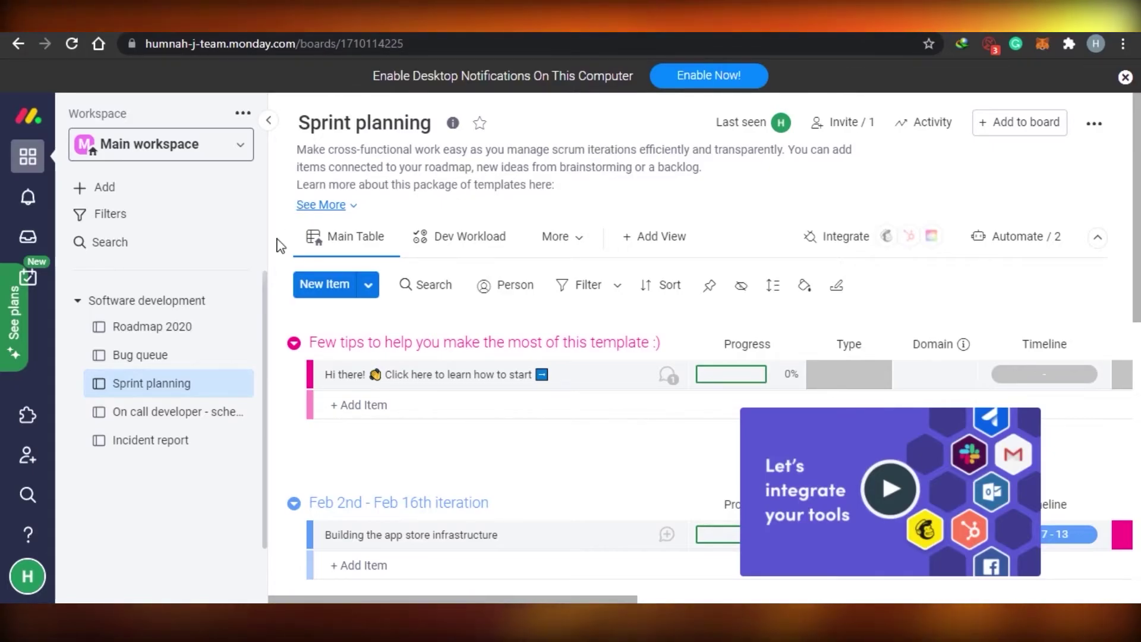
scroll(265, 289, "down", 1)
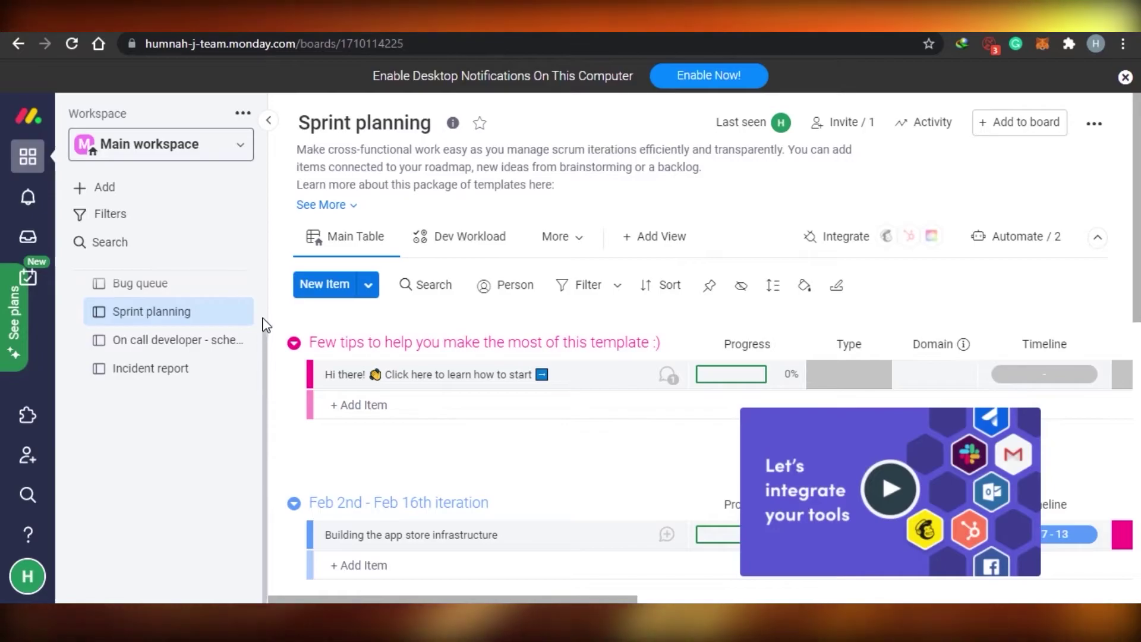
scroll(265, 288, "up", 1)
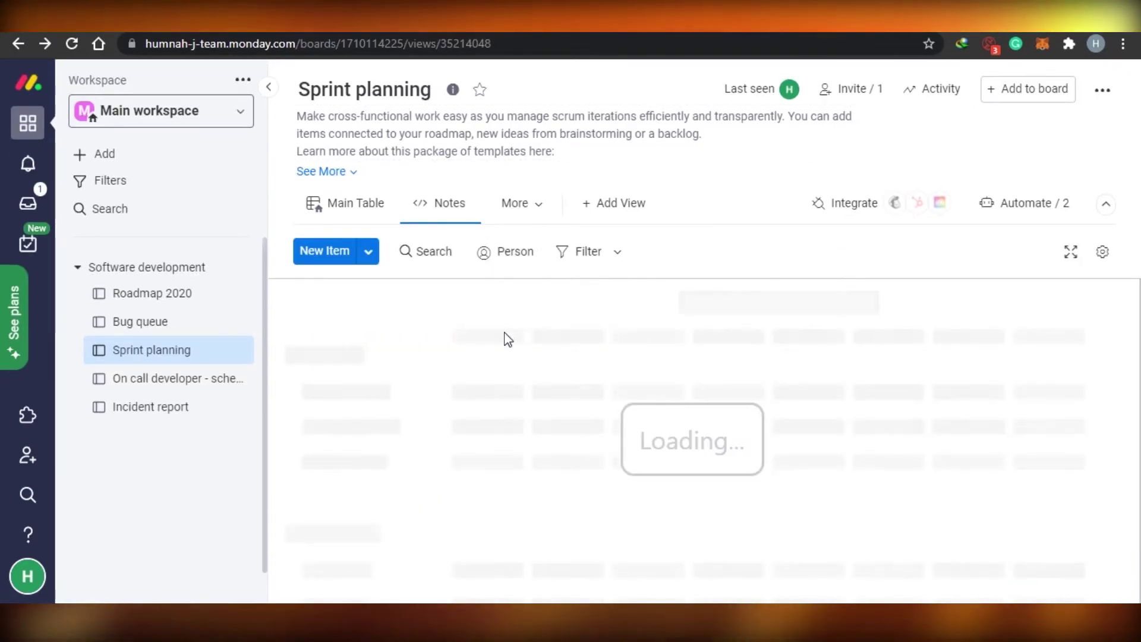
Switch the Sprint planning board to the Calendar view showing September 2021
left_click(508, 213)
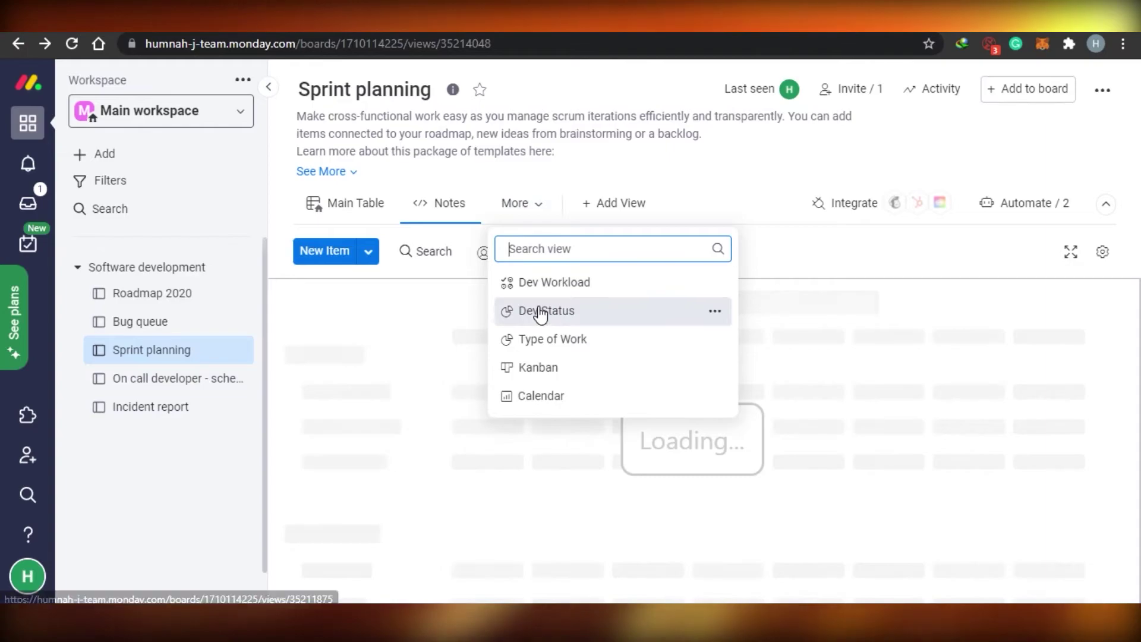
left_click(540, 397)
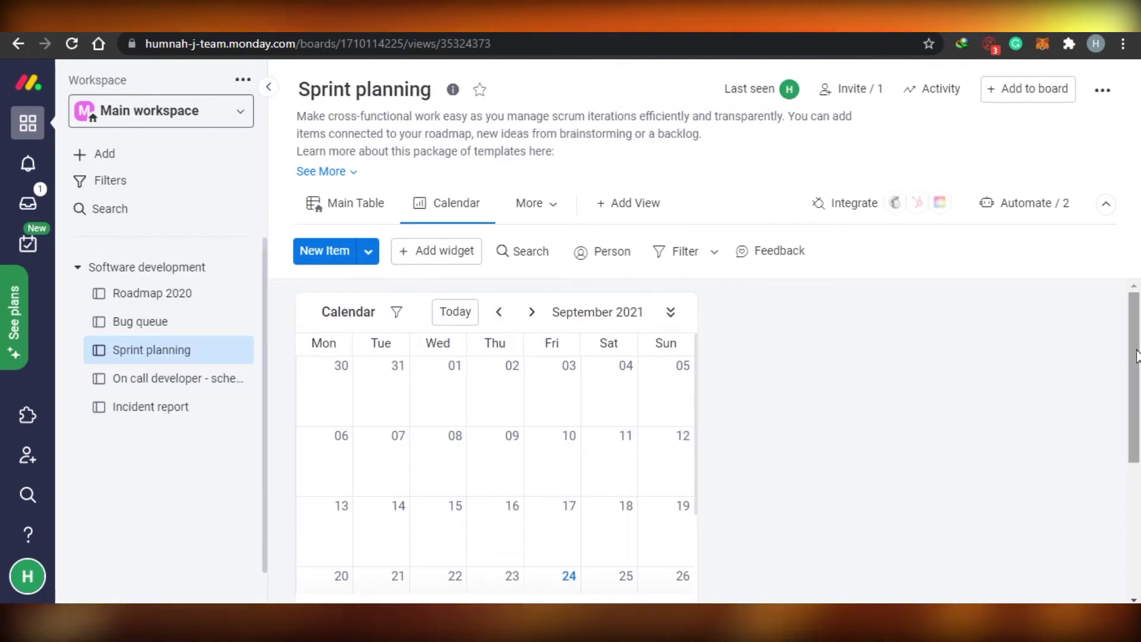
scroll(1118, 368, "down", 3)
scroll(1135, 369, "up", 2)
scroll(1135, 372, "up", 1)
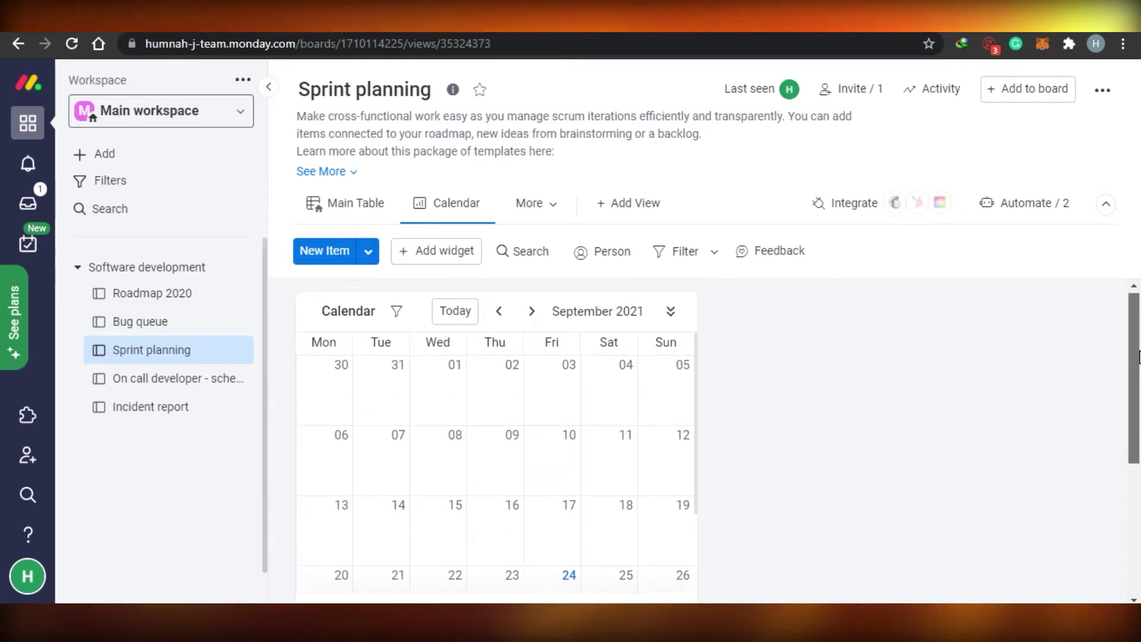
scroll(1135, 372, "down", 1)
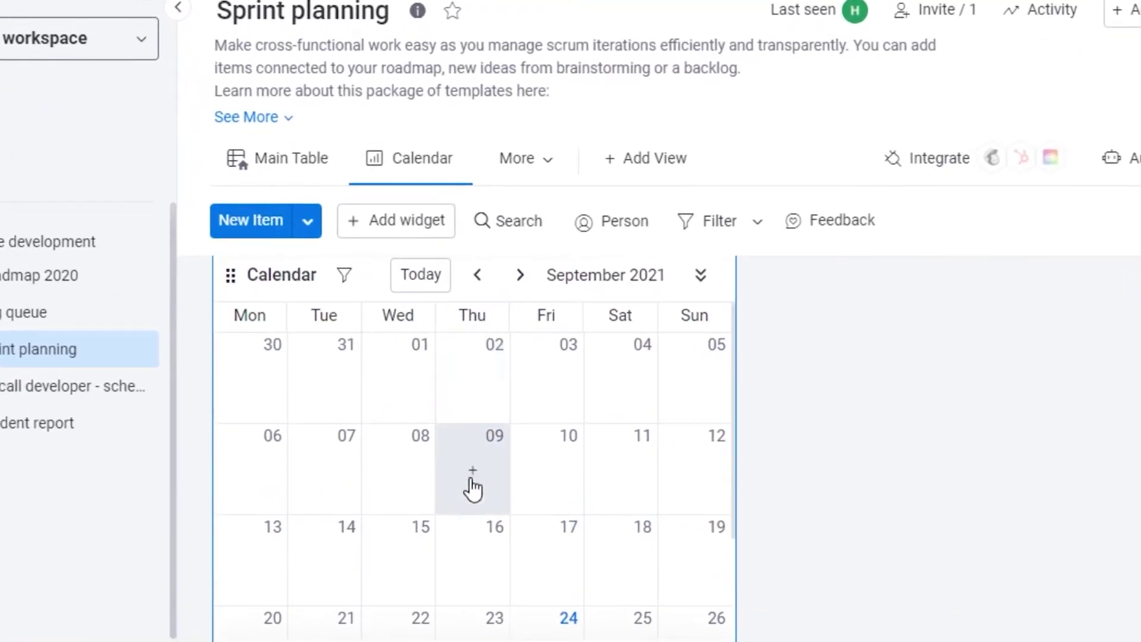
Create a new item on September 9 and rename it Meeting
left_click(472, 480)
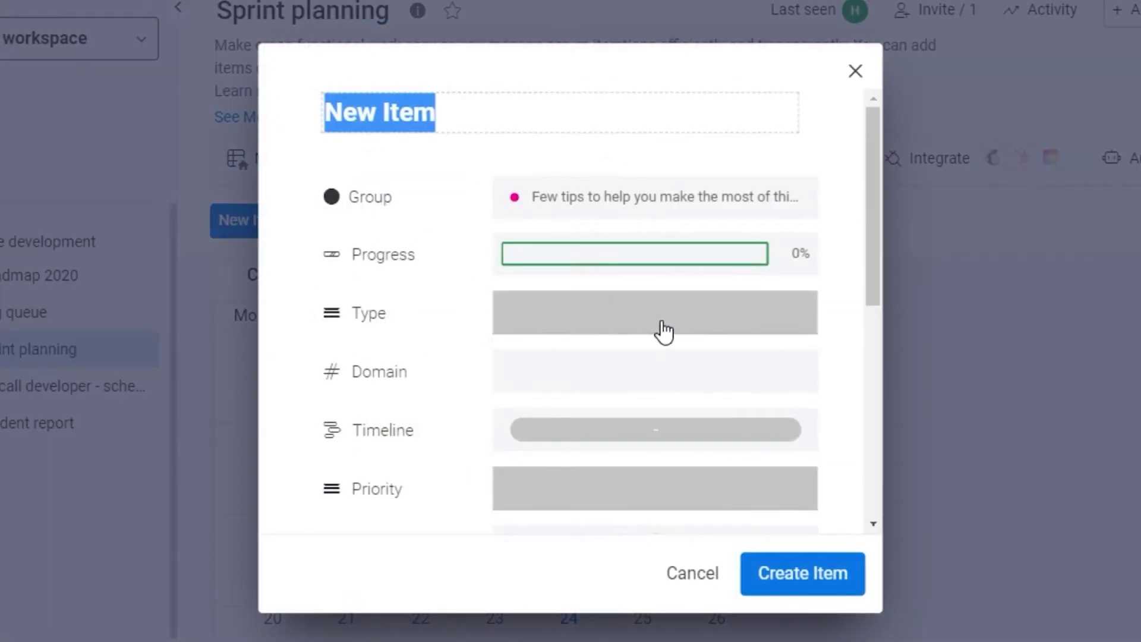
left_click(466, 121)
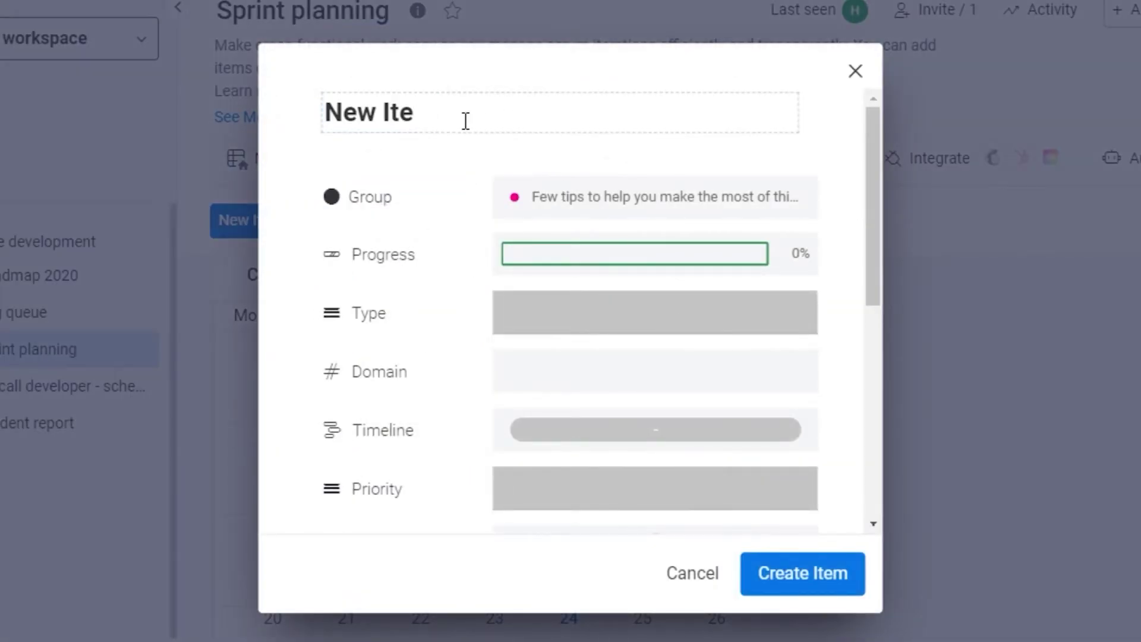
key("BackSpace")
key("BackSpace")
key("BackSpace")
key("BackSpace")
key("BackSpace")
key("BackSpace")
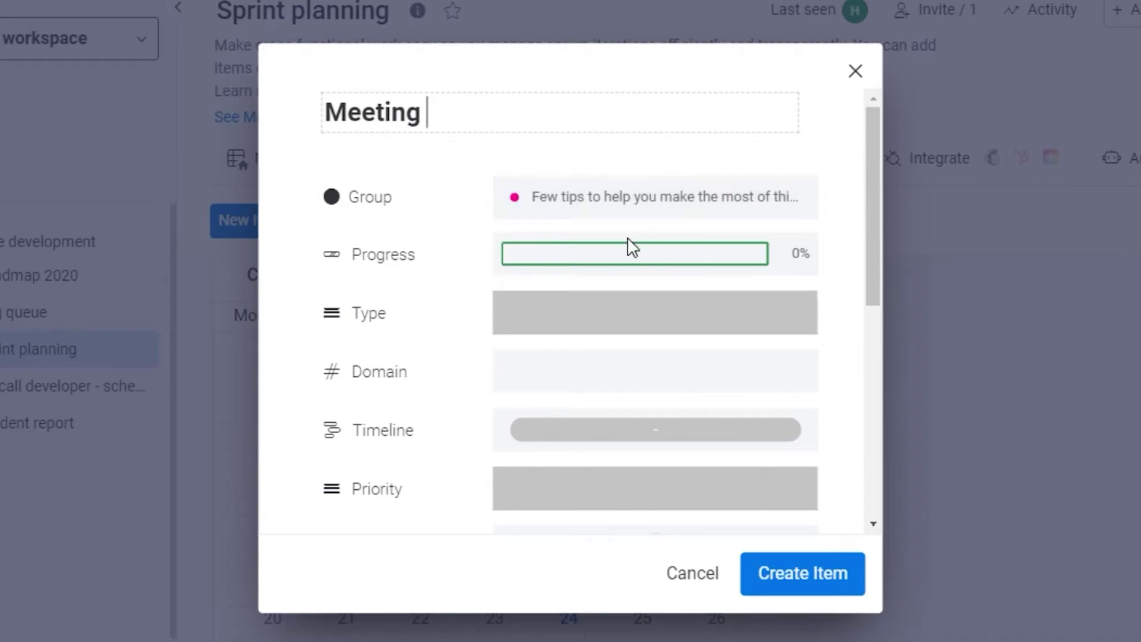
left_click_drag(332, 201, 383, 229)
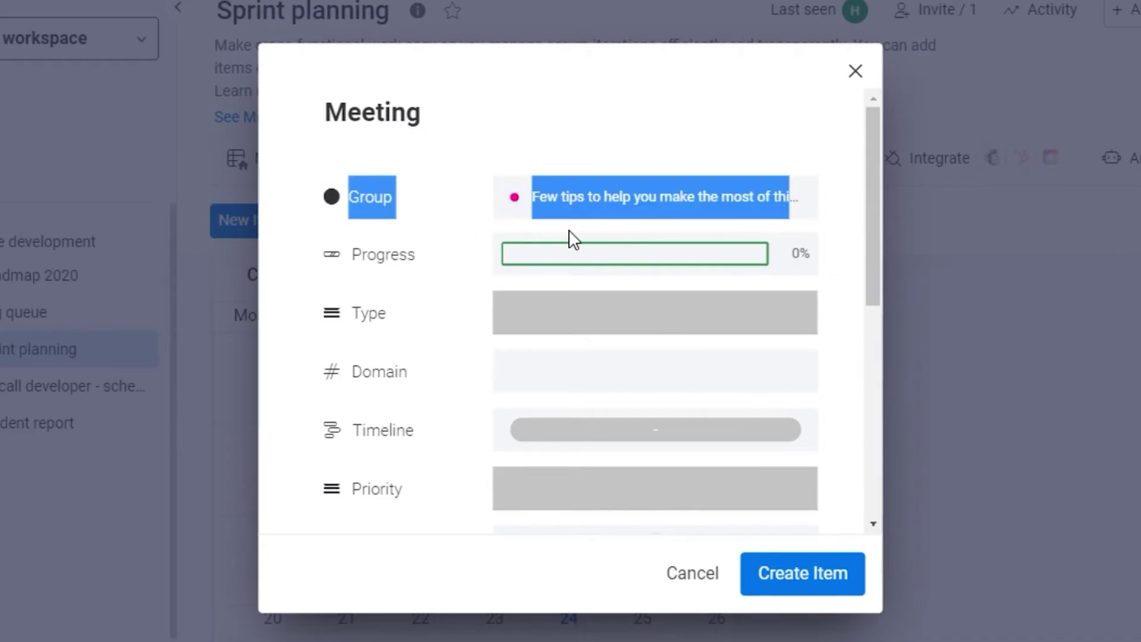
Put the item in the January 5th-19th iteration group and set its Type to Dashboard
left_click(519, 208)
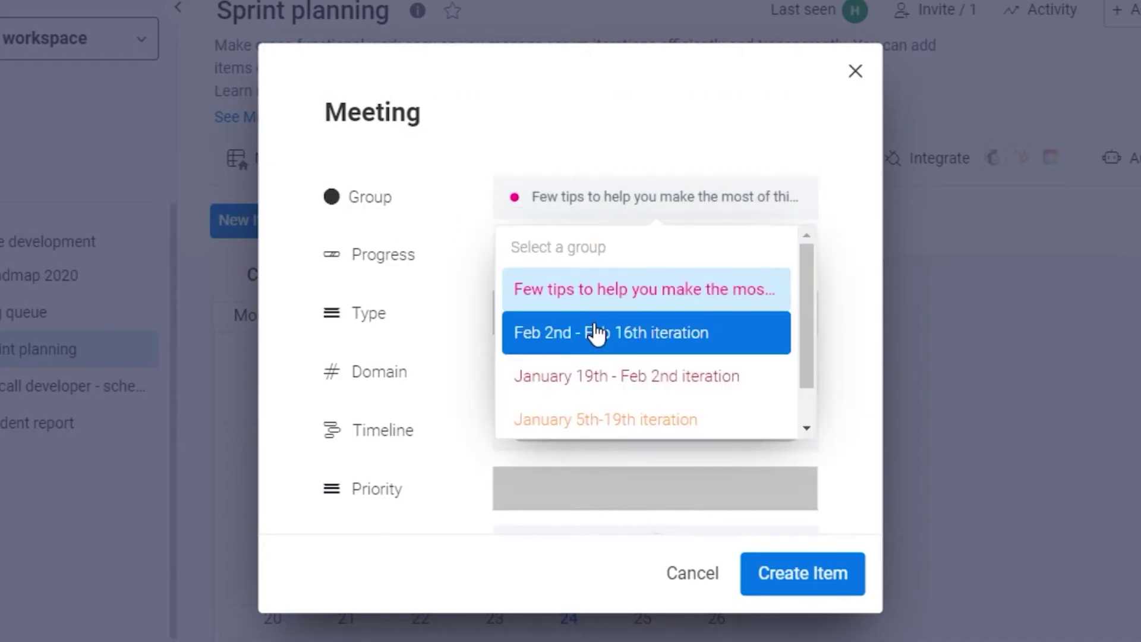
scroll(805, 289, "down", 1)
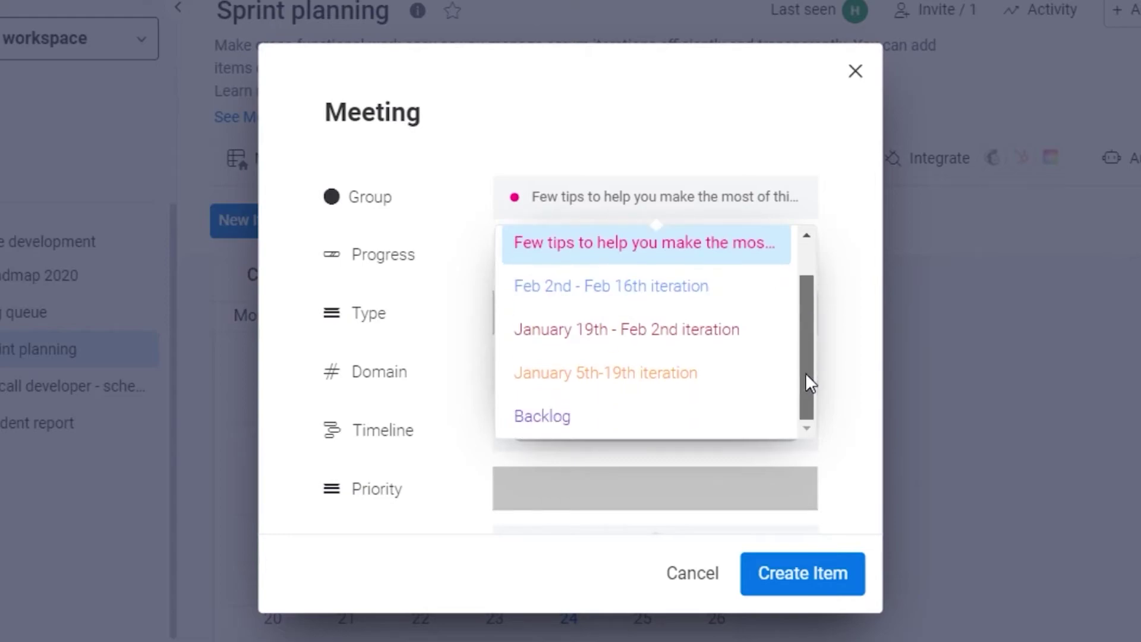
left_click(571, 368)
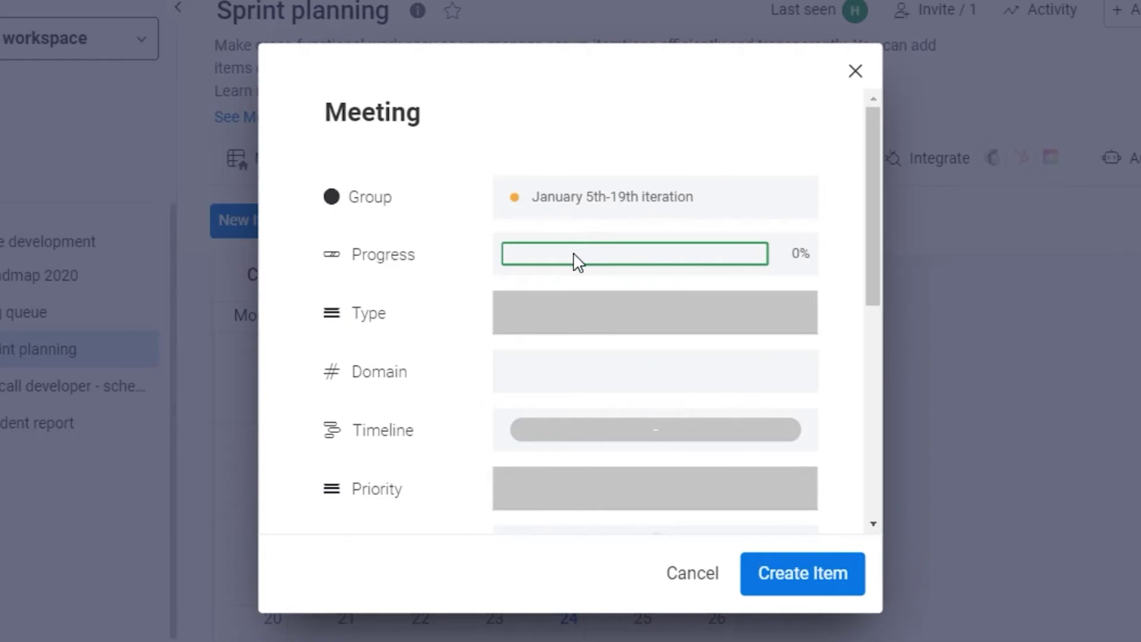
left_click(545, 320)
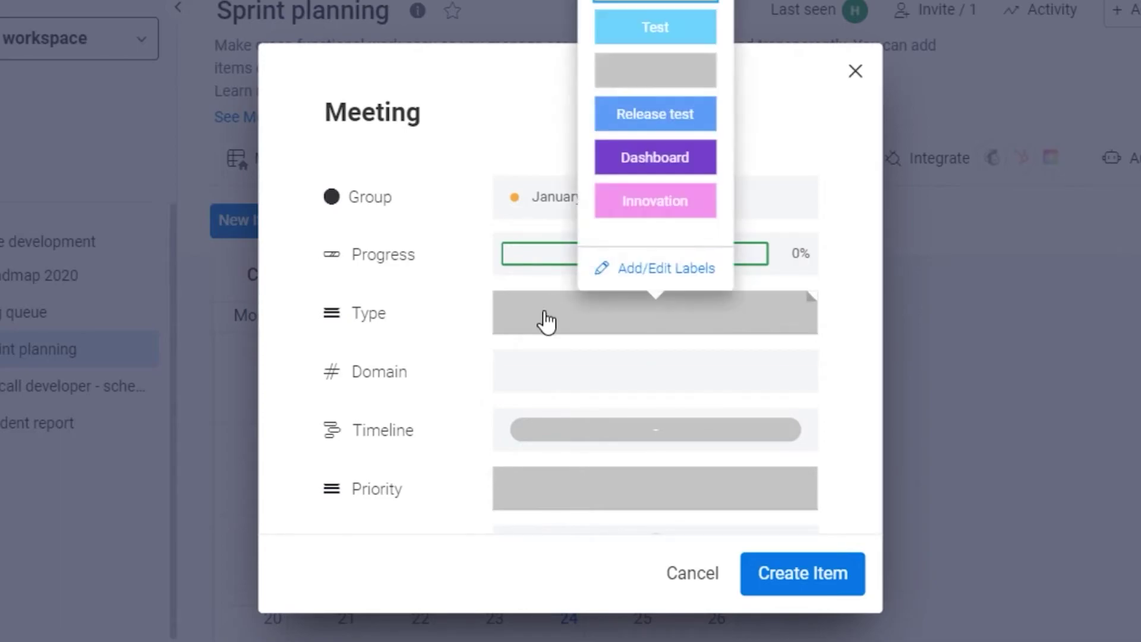
left_click(633, 156)
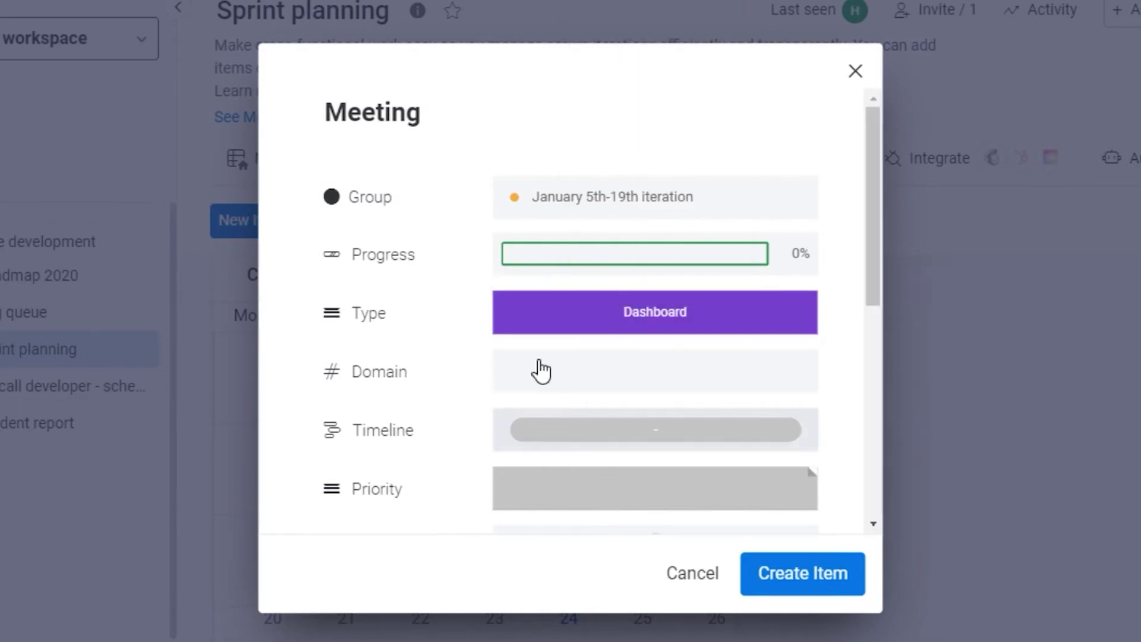
left_click(538, 321)
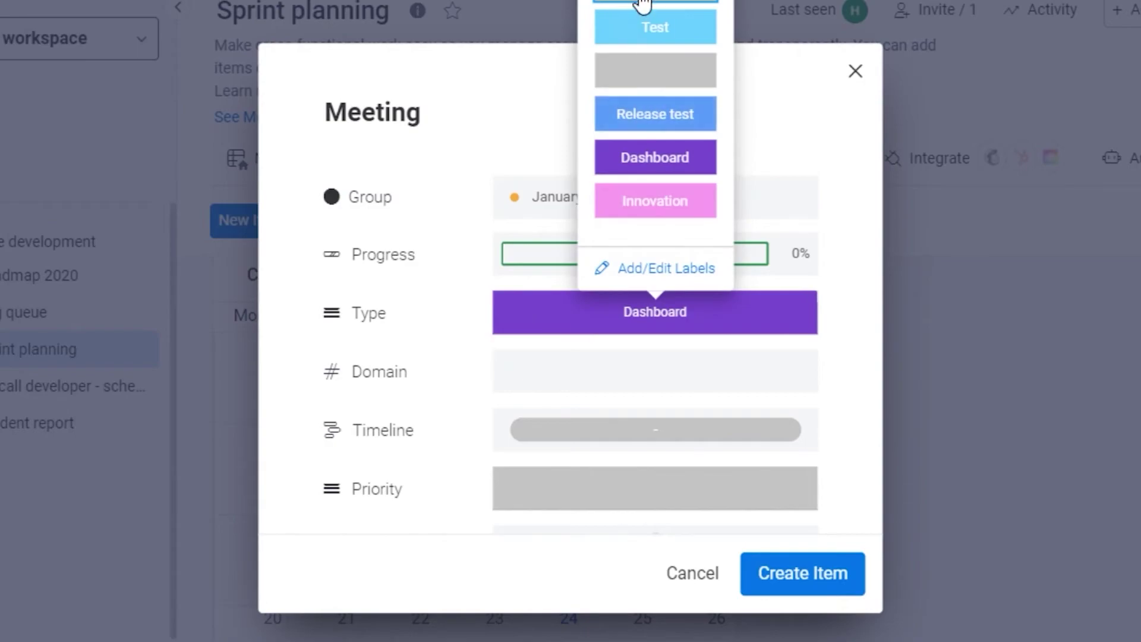
Give the Type labels, including Innovation, new colours and apply the label changes
left_click(651, 269)
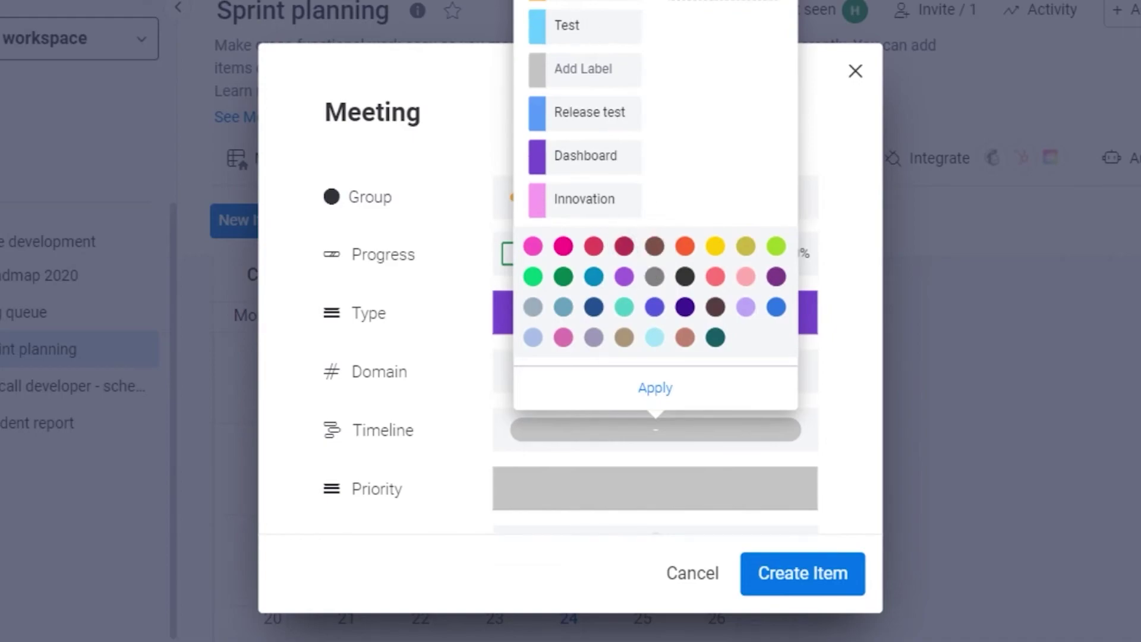
left_click(562, 240)
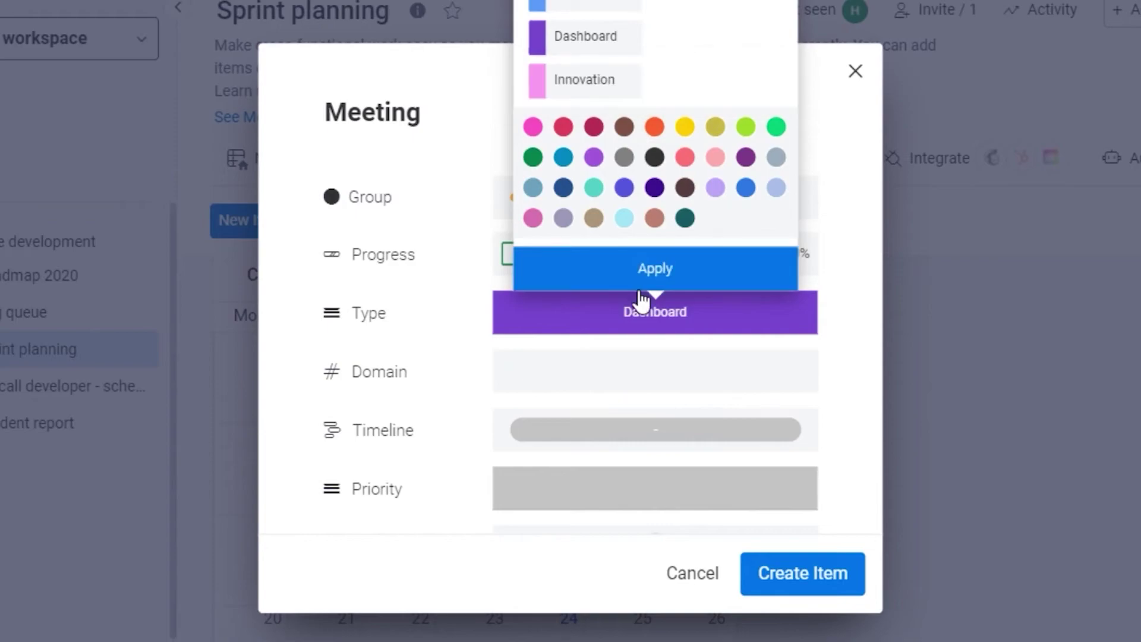
left_click(581, 80)
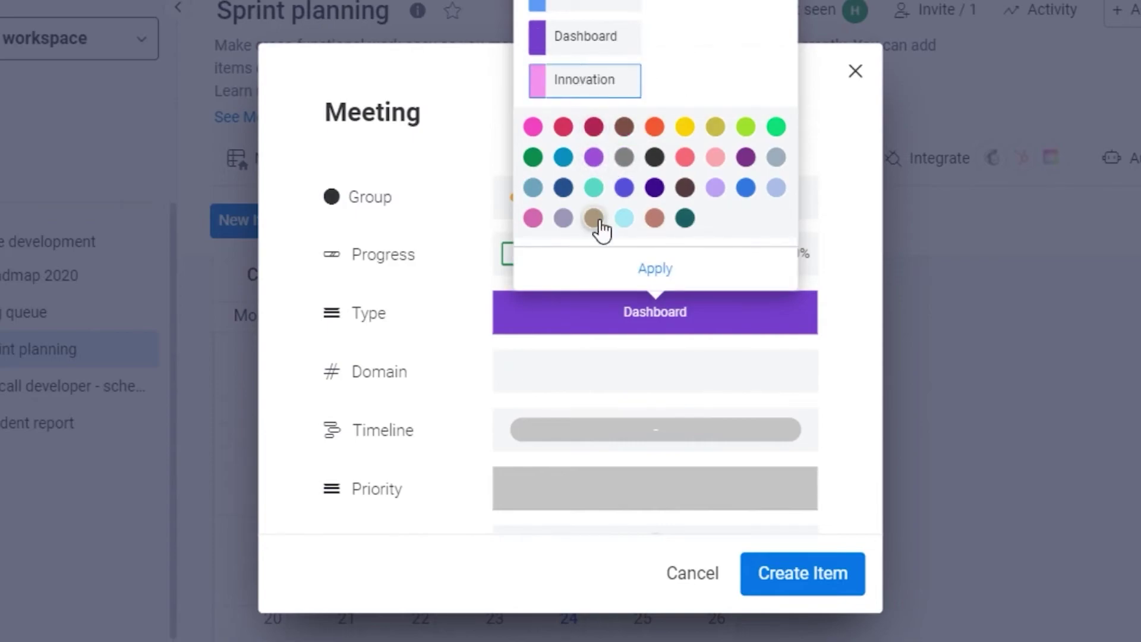
left_click(685, 158)
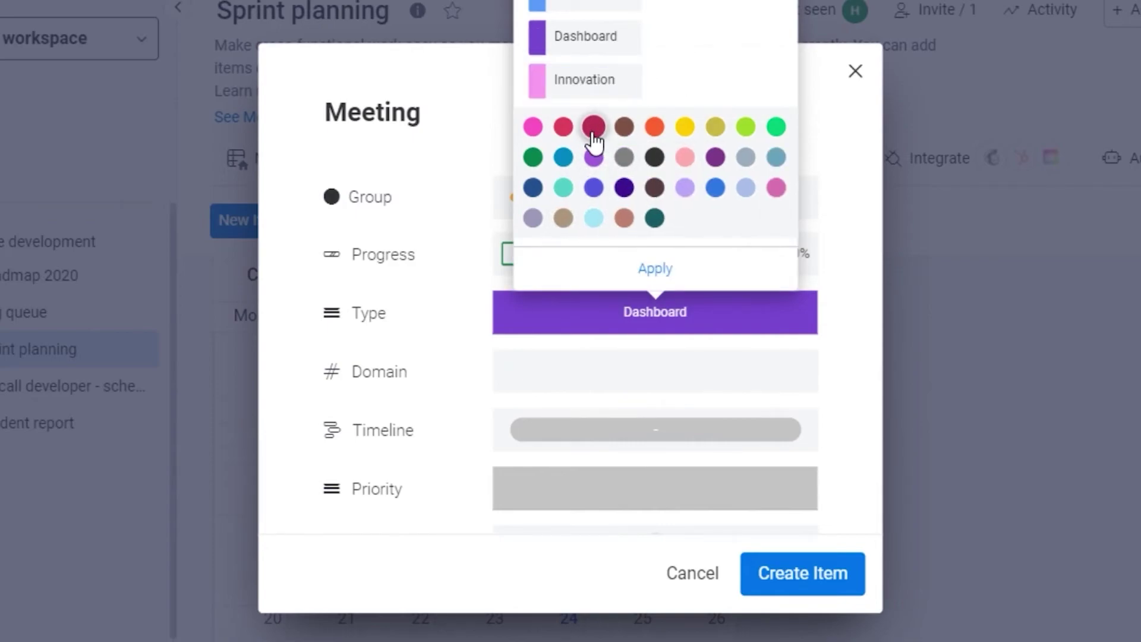
left_click(647, 268)
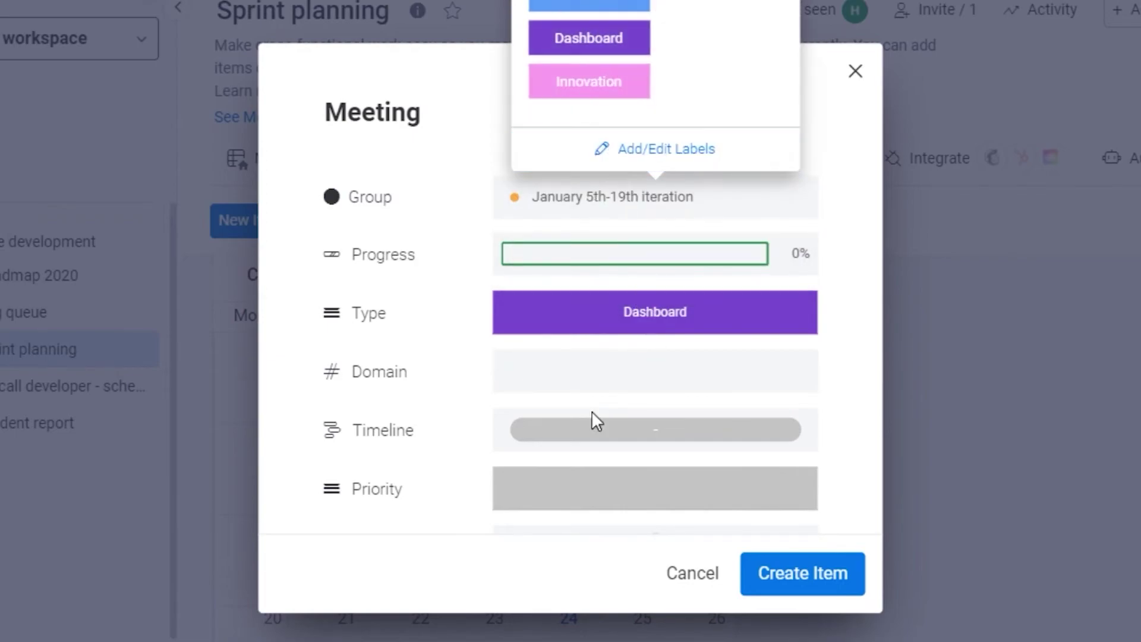
Tag Meeting's Domain as #setup, set its timeline to Oct 1–Oct 3, and create the item
left_click(541, 372)
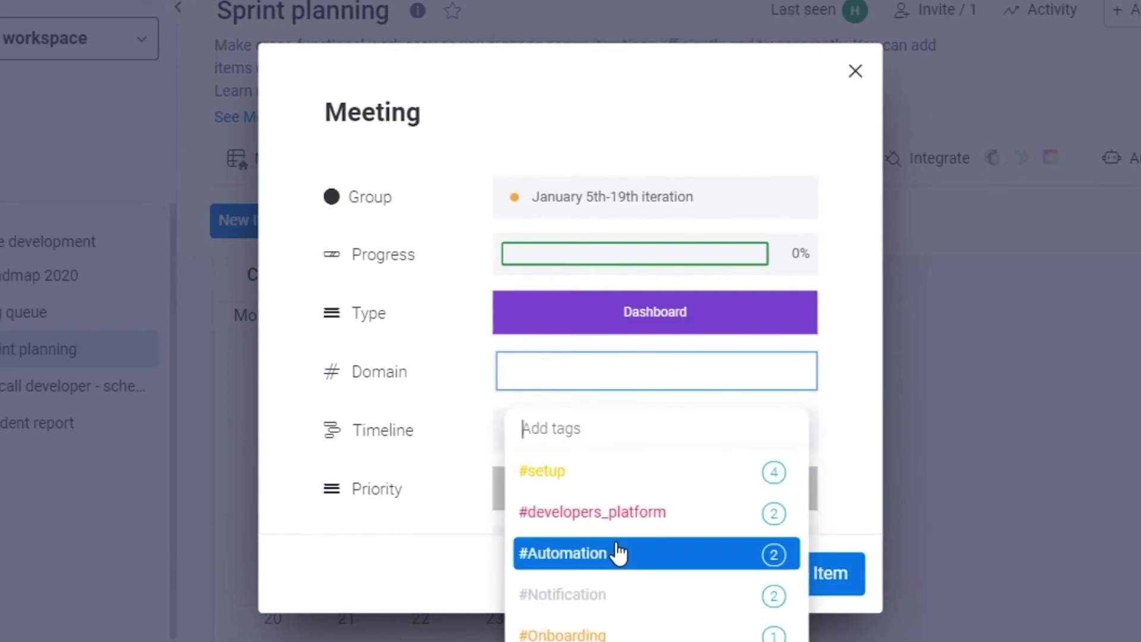
left_click(586, 480)
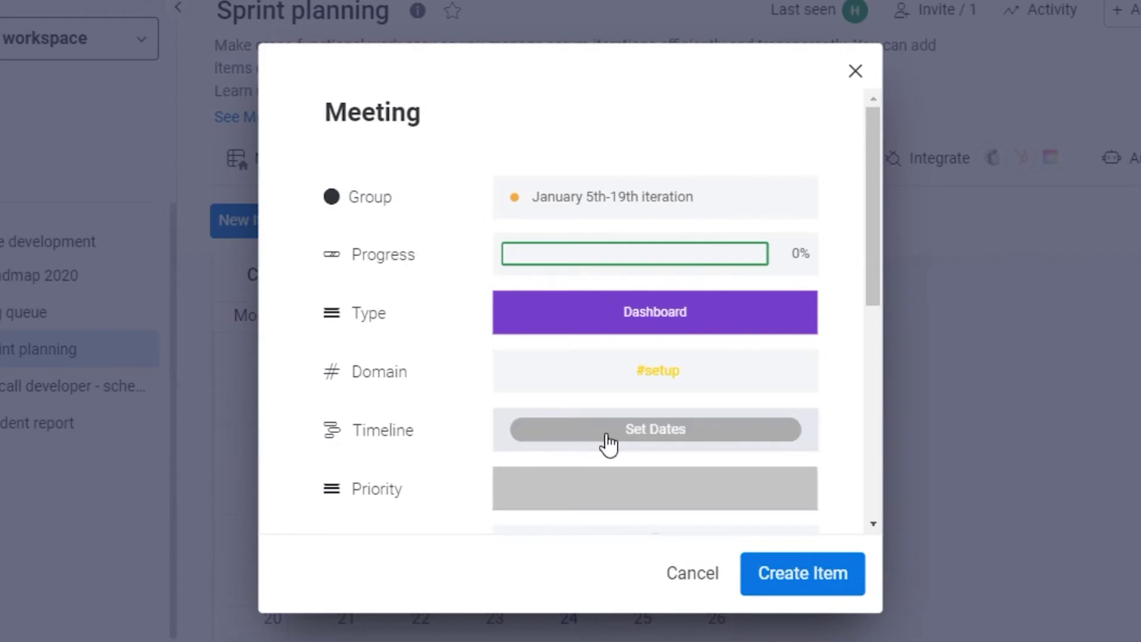
left_click(642, 440)
left_click(821, 268)
left_click(860, 146)
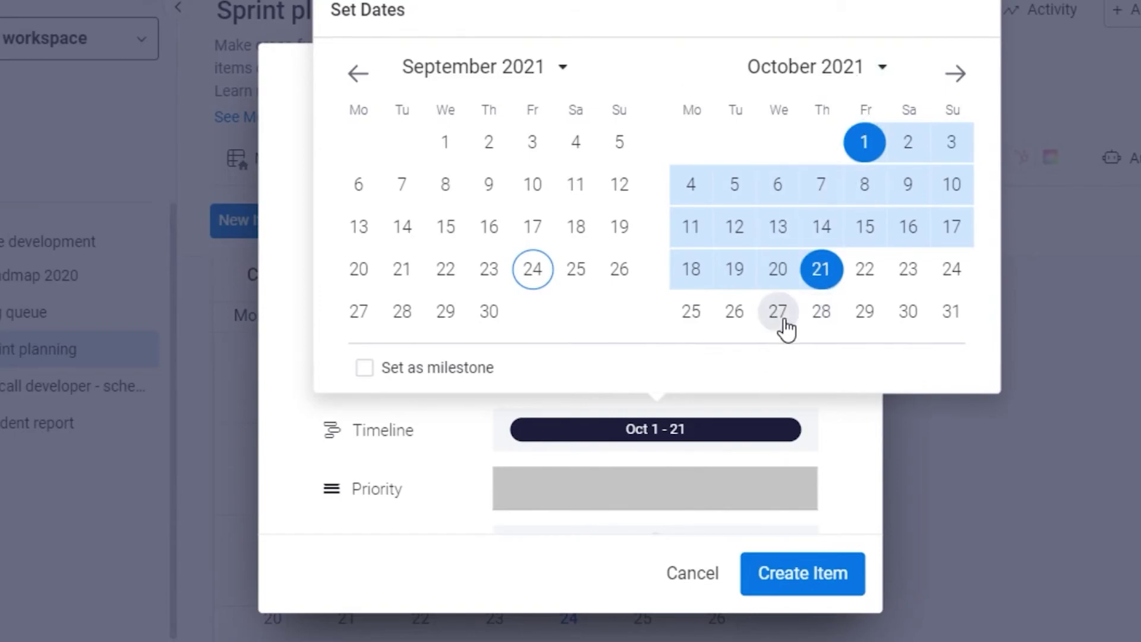
left_click(943, 157)
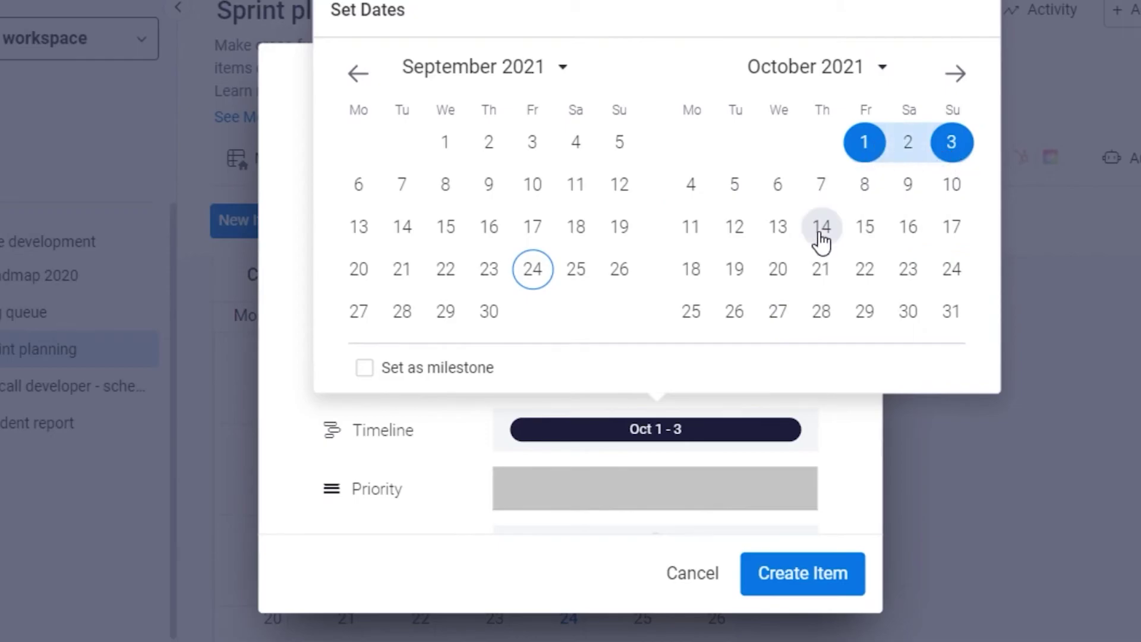
left_click(796, 573)
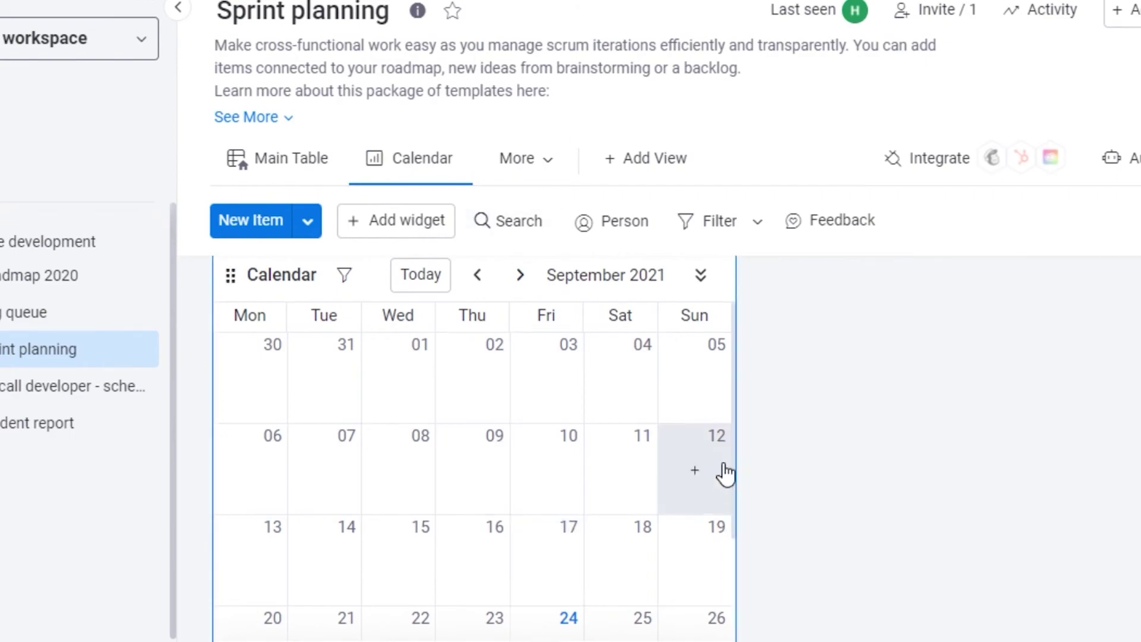
scroll(735, 464, "down", 3)
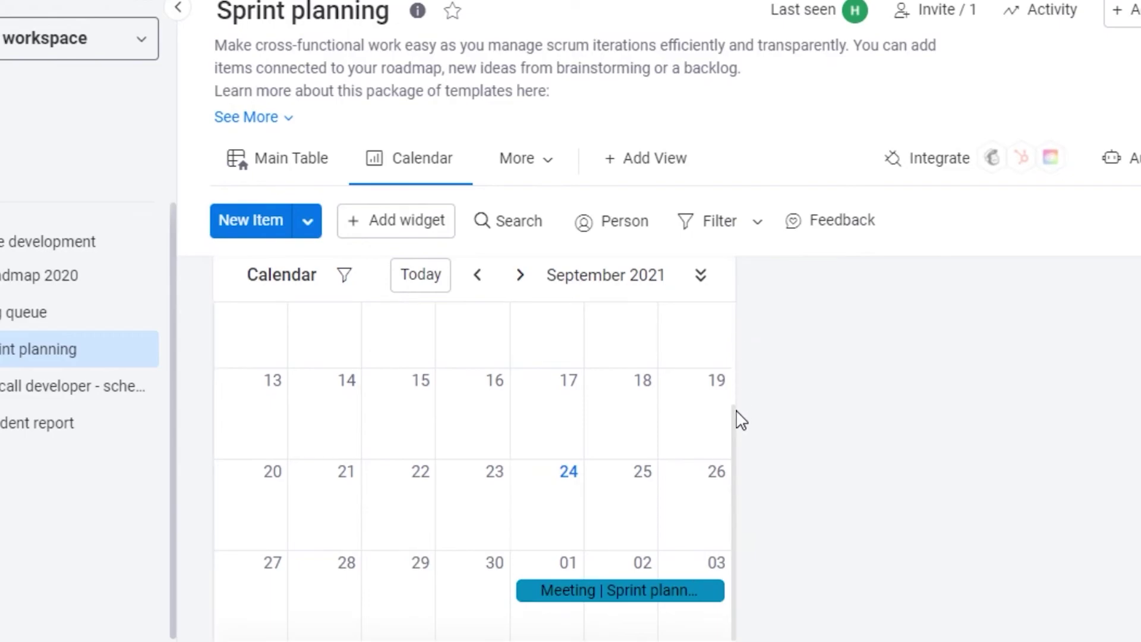
left_click(390, 381)
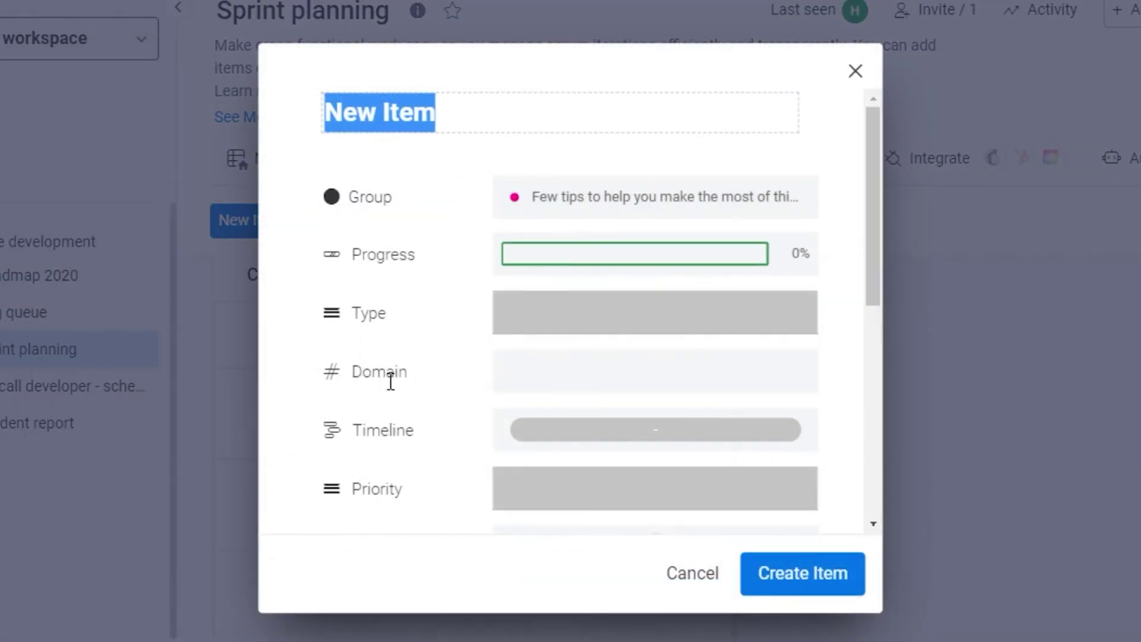
left_click(856, 72)
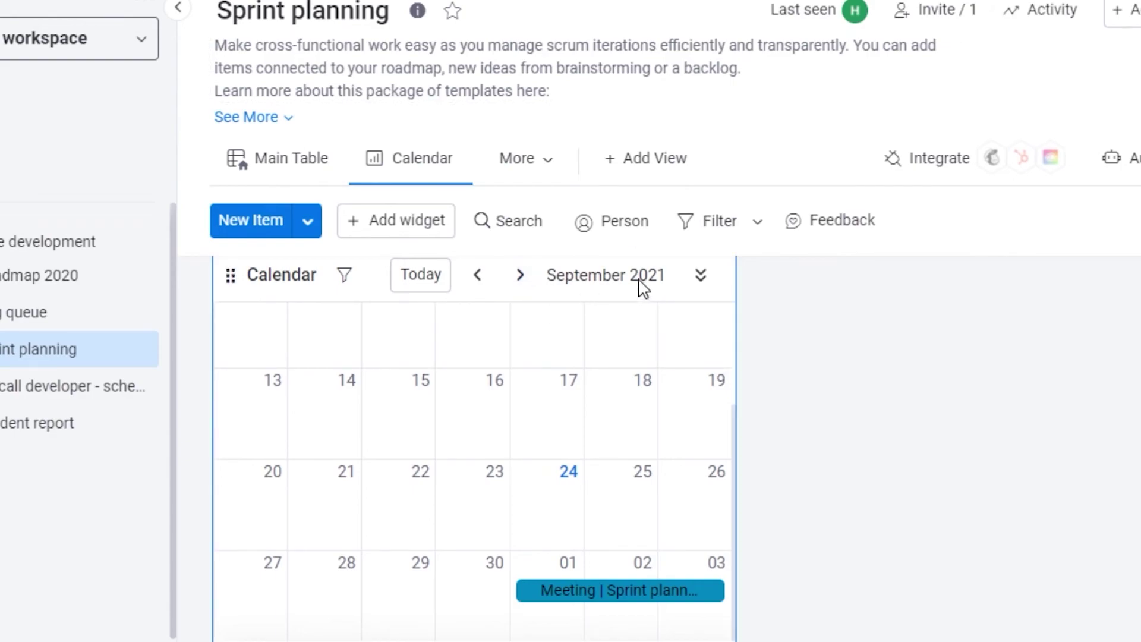
Switch the calendar span from Month to Week, showing Sep 20th–26th
left_click(702, 279)
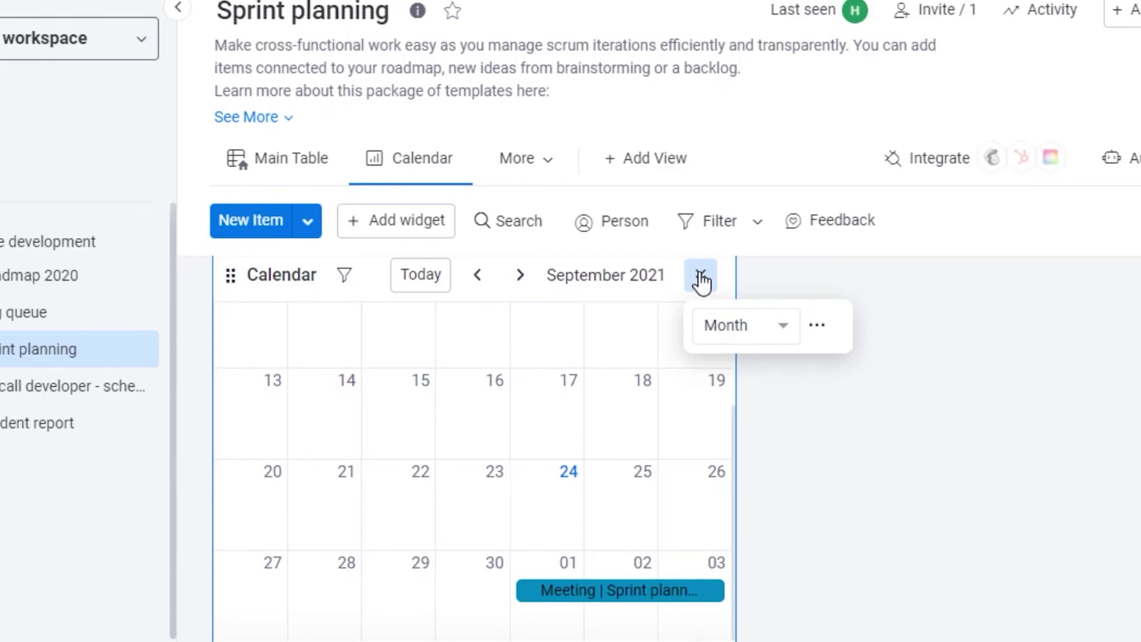
left_click(775, 333)
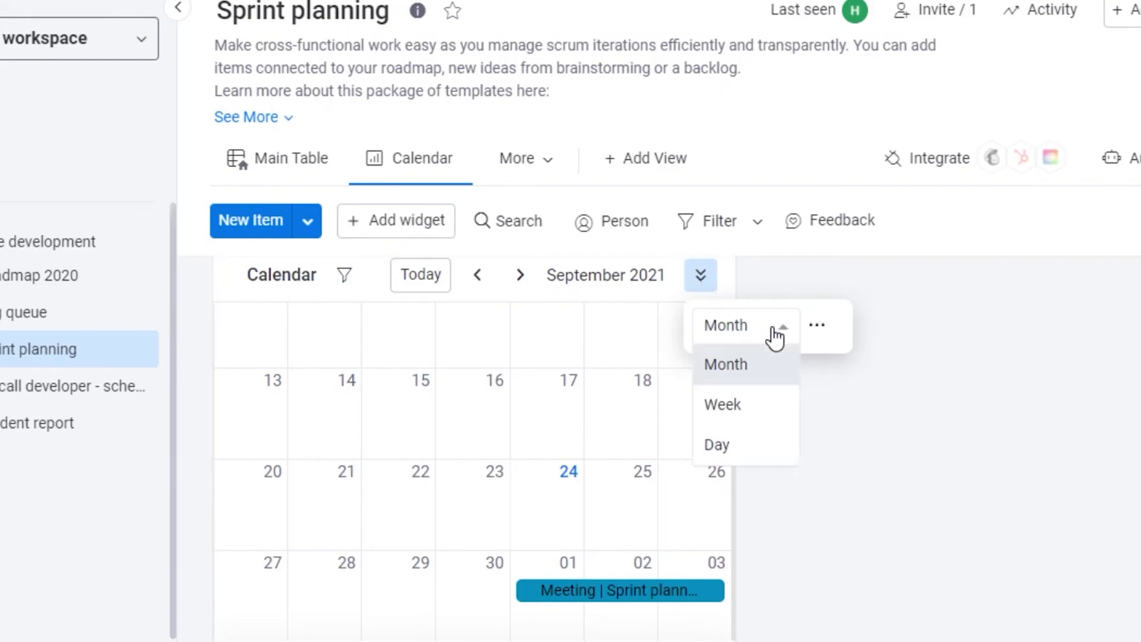
left_click(737, 409)
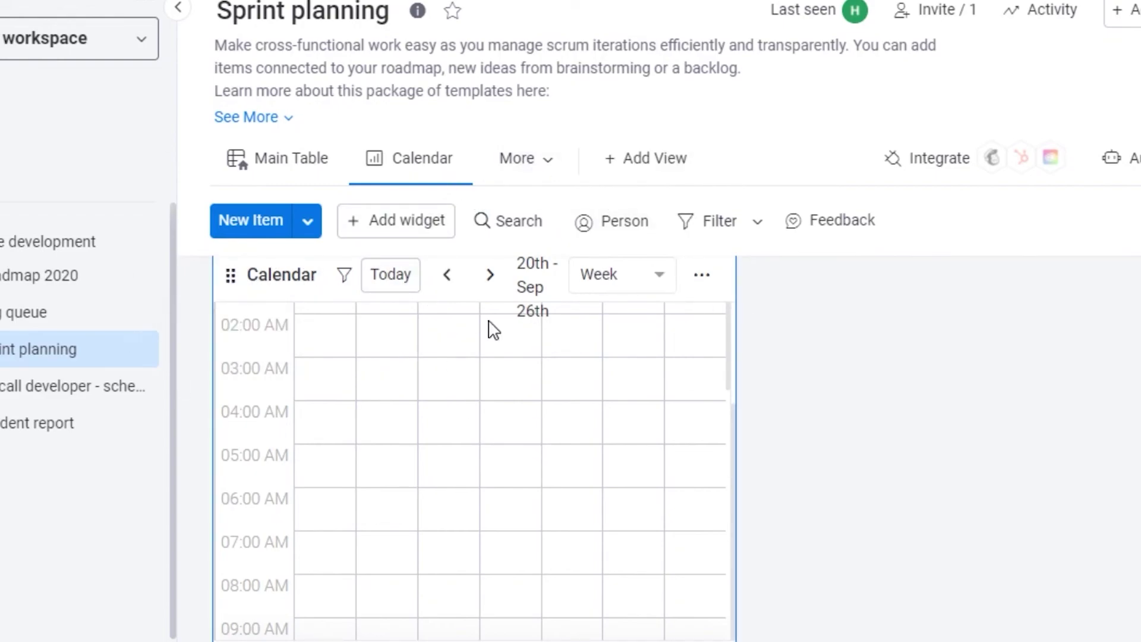
mouse_move(377, 177)
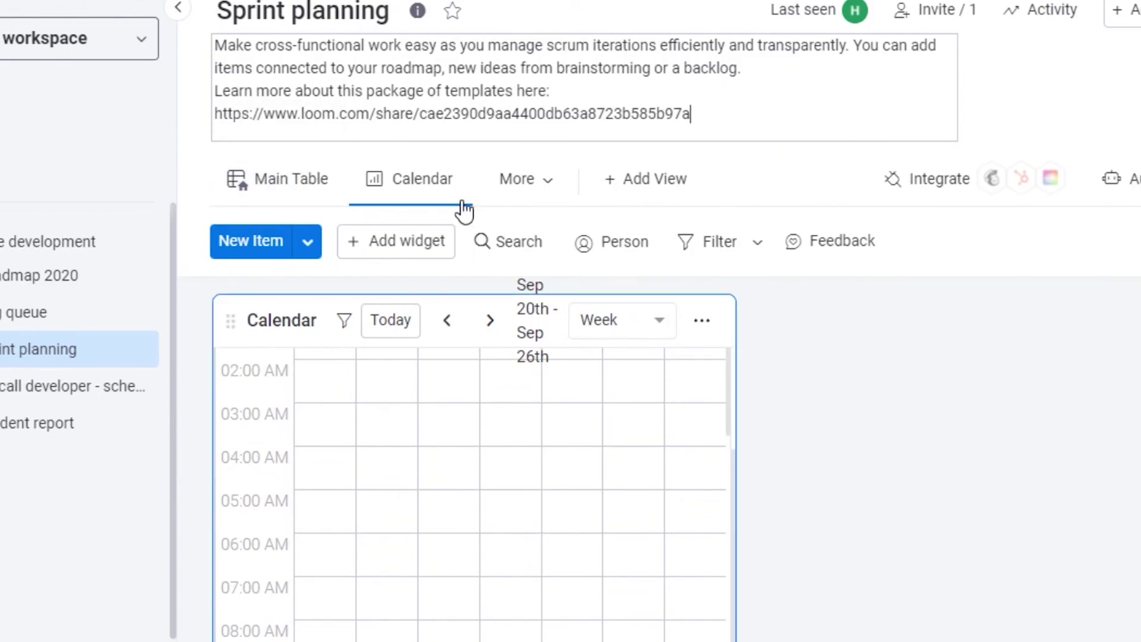
left_click(531, 189)
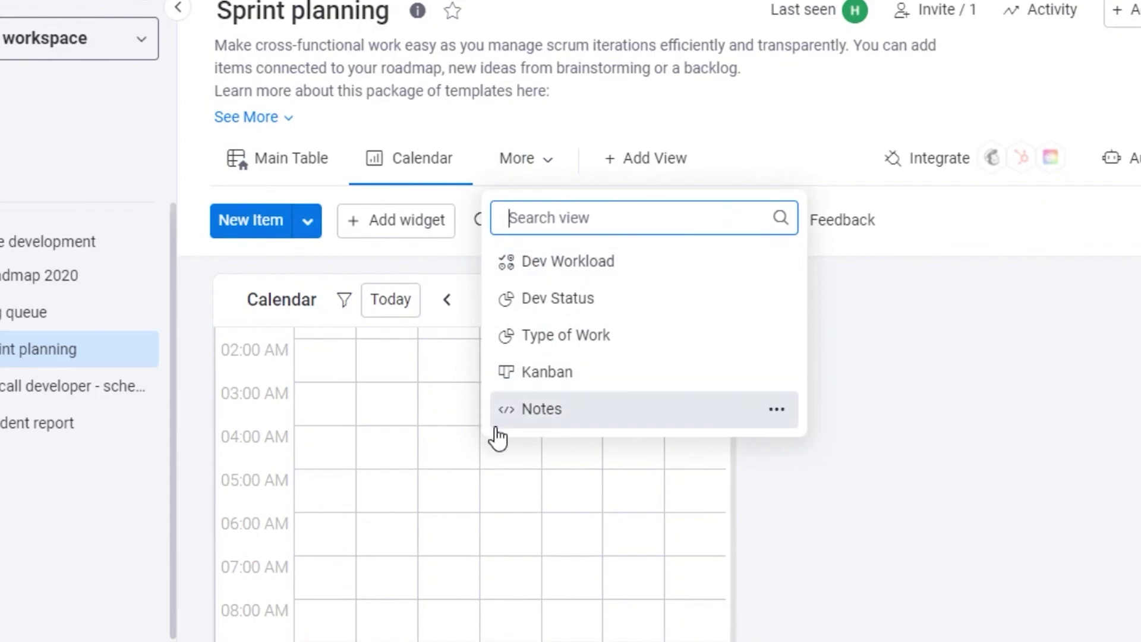
left_click(533, 423)
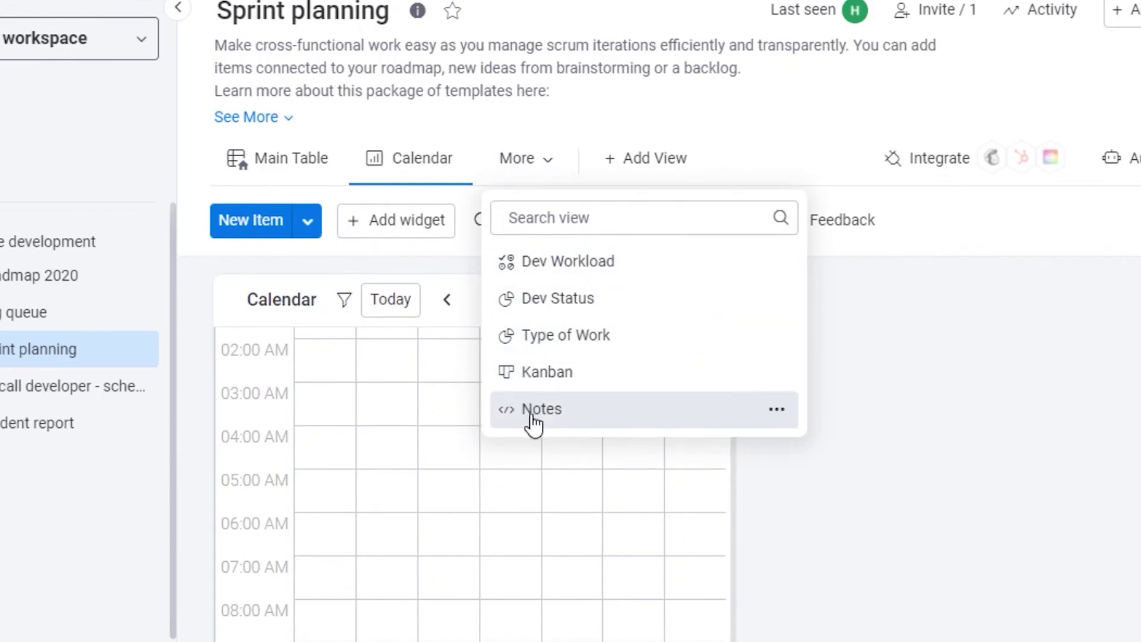
left_click(533, 423)
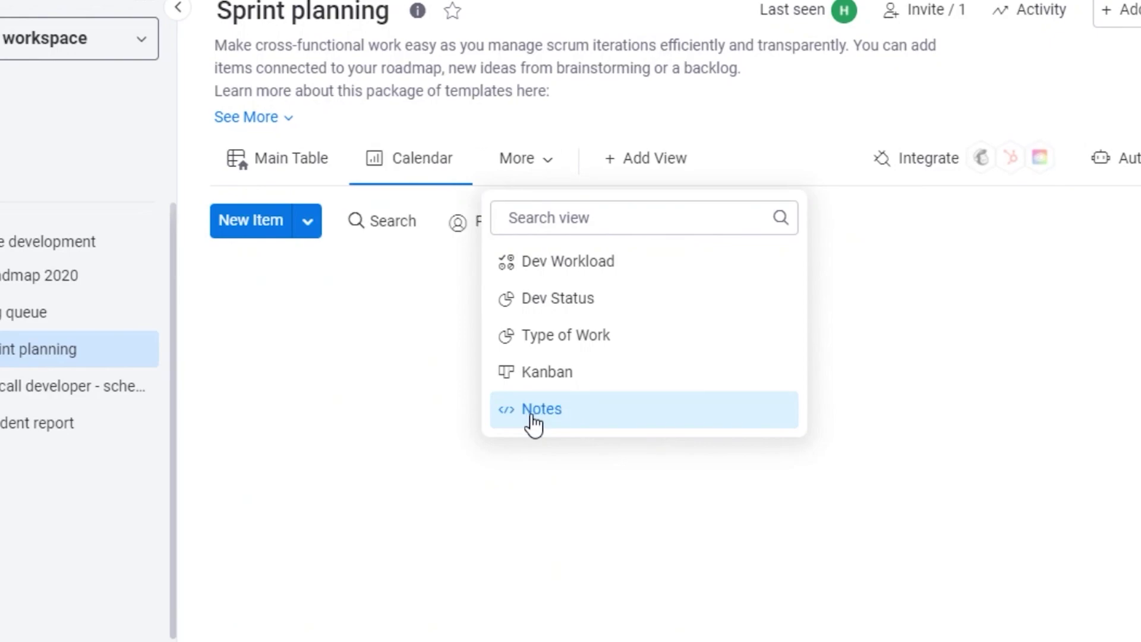
left_click(443, 291)
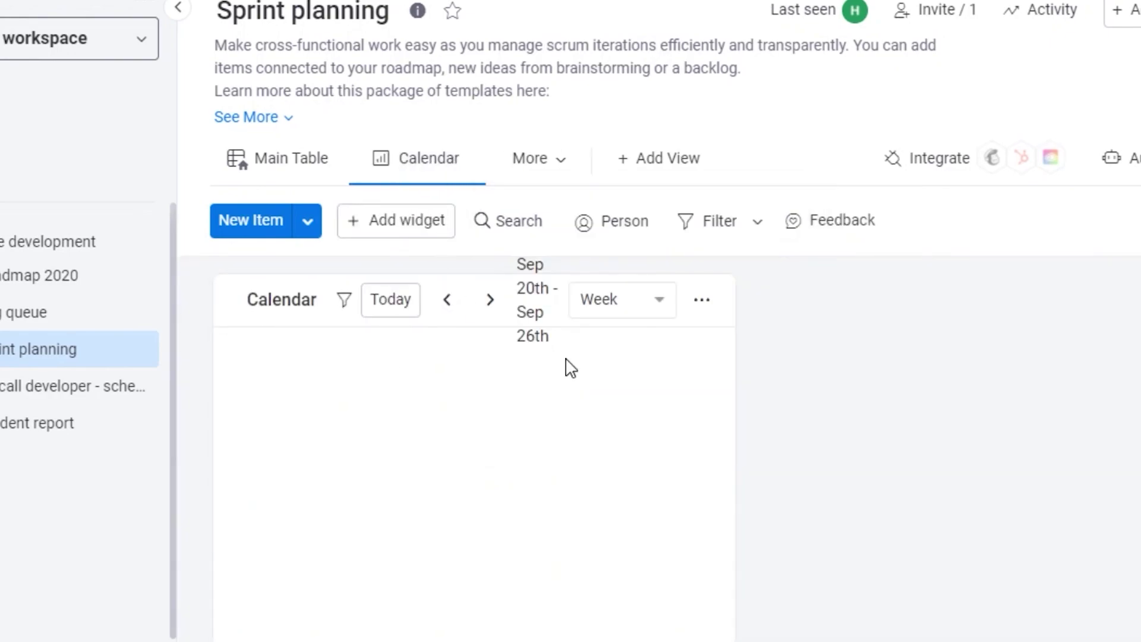